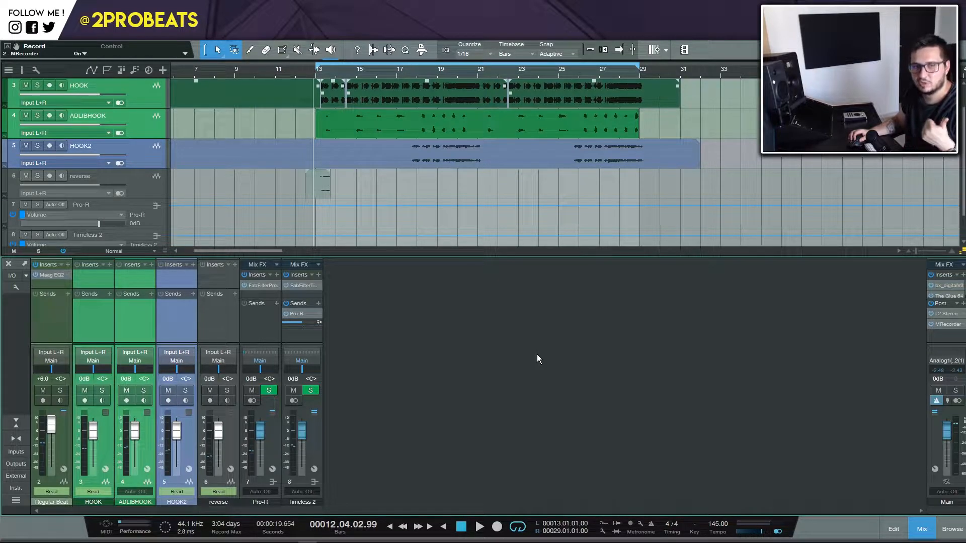
Step: Play the song from bar 13 to hear the hook section
left_click_drag(313, 74, 314, 74)
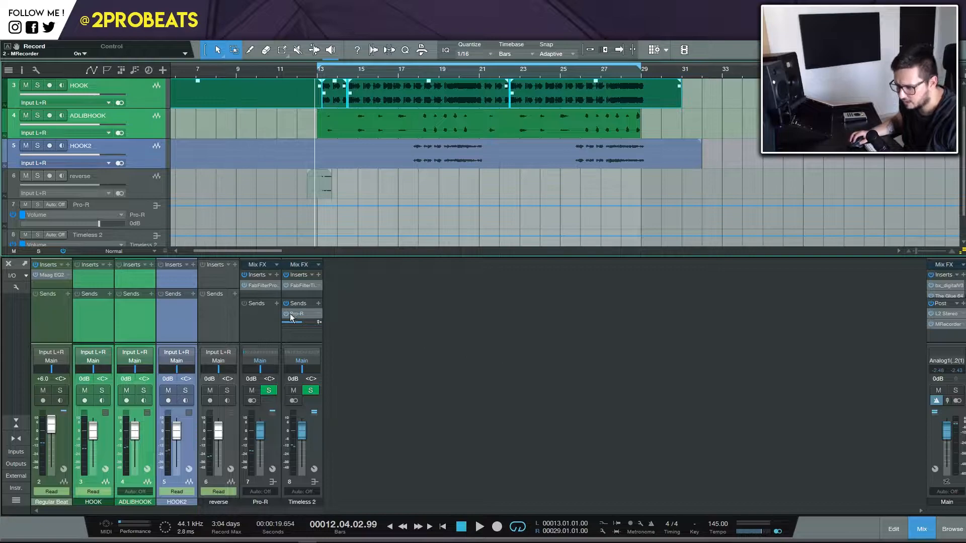
left_click(318, 76)
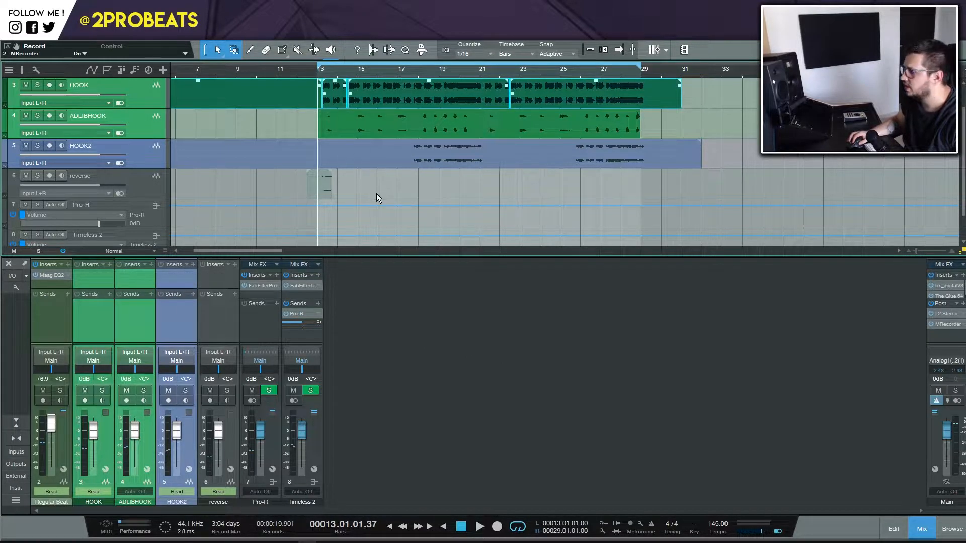
key("space")
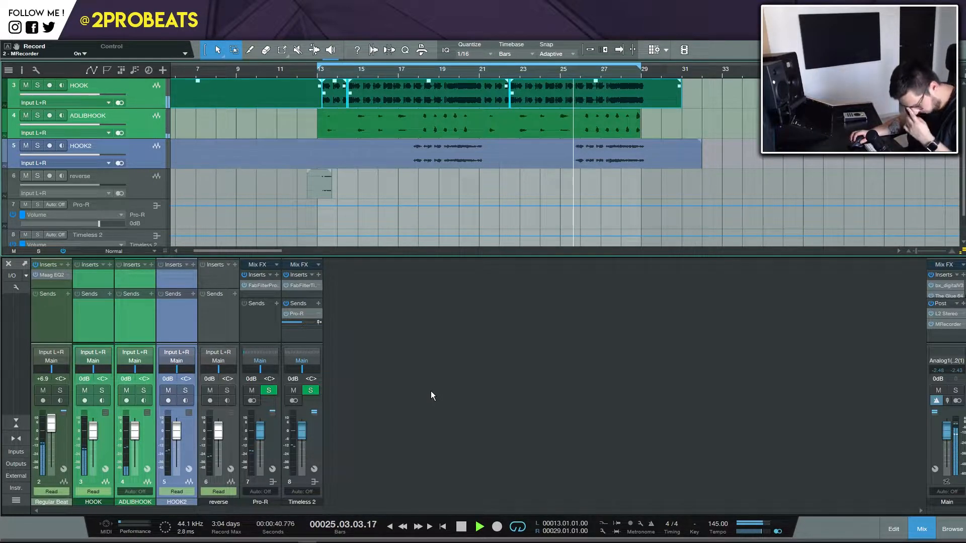
key("space")
Step: Open the FabFilter Timeless 2 insert on its FX channel and link the left and right delay and feedback controls
left_click(301, 285)
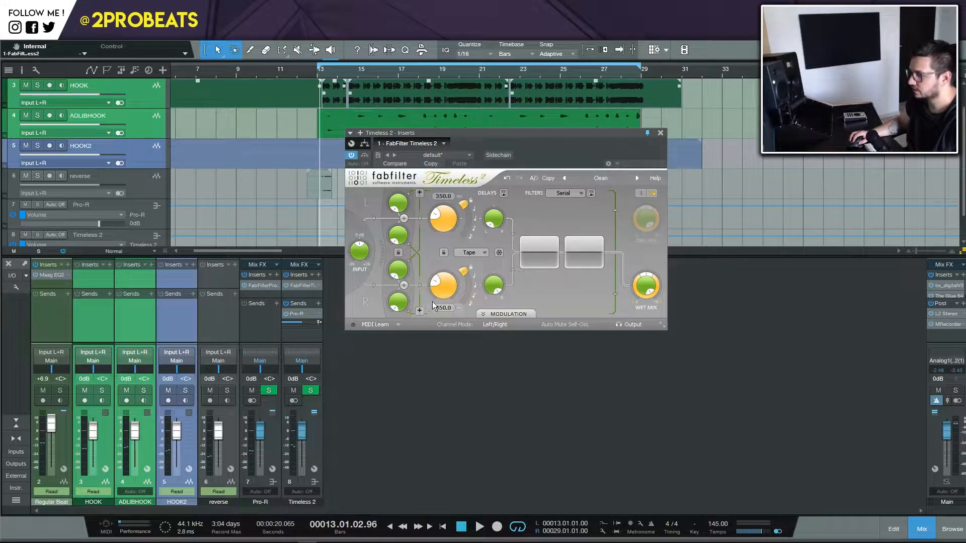
left_click(471, 211)
left_click(471, 211)
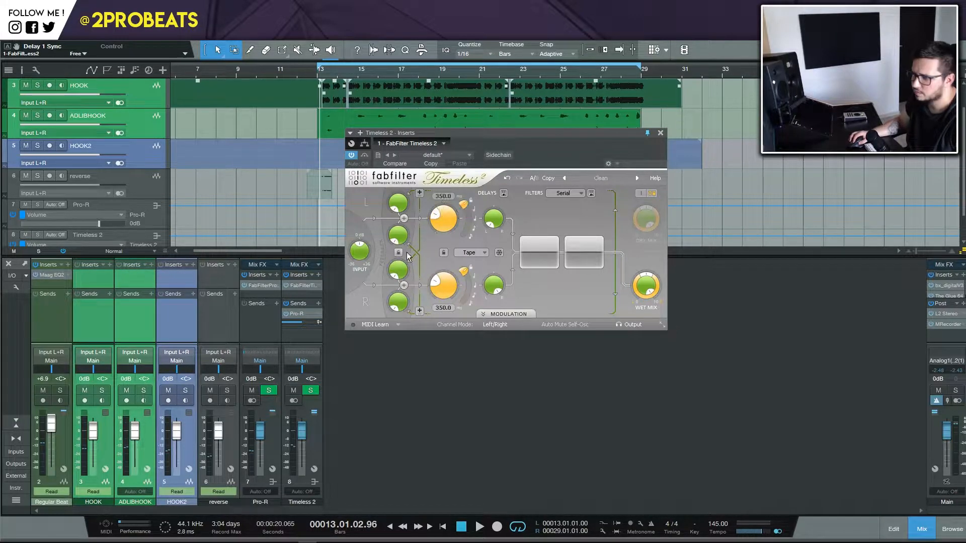
left_click(398, 252)
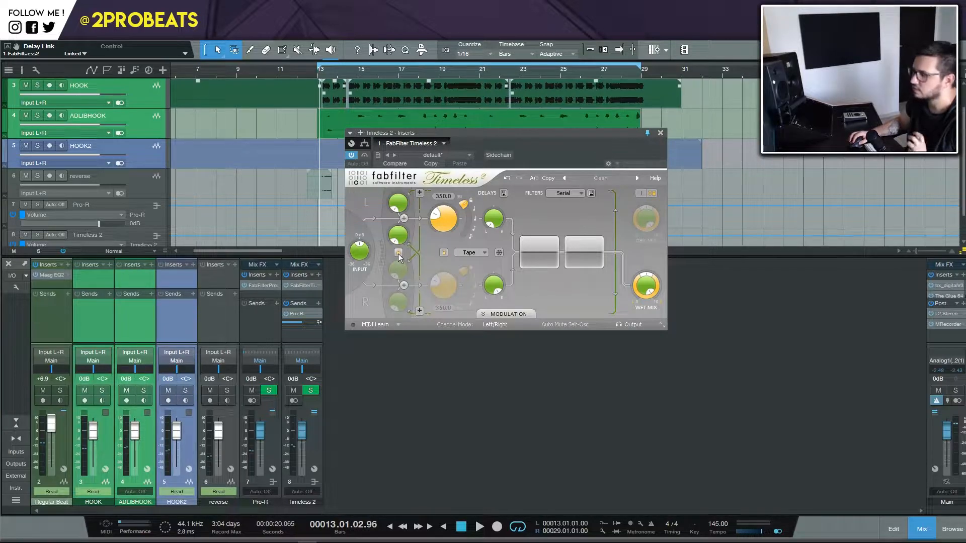
Step: Try the Parallel and Per Channel filter routings in Timeless 2
left_click(559, 196)
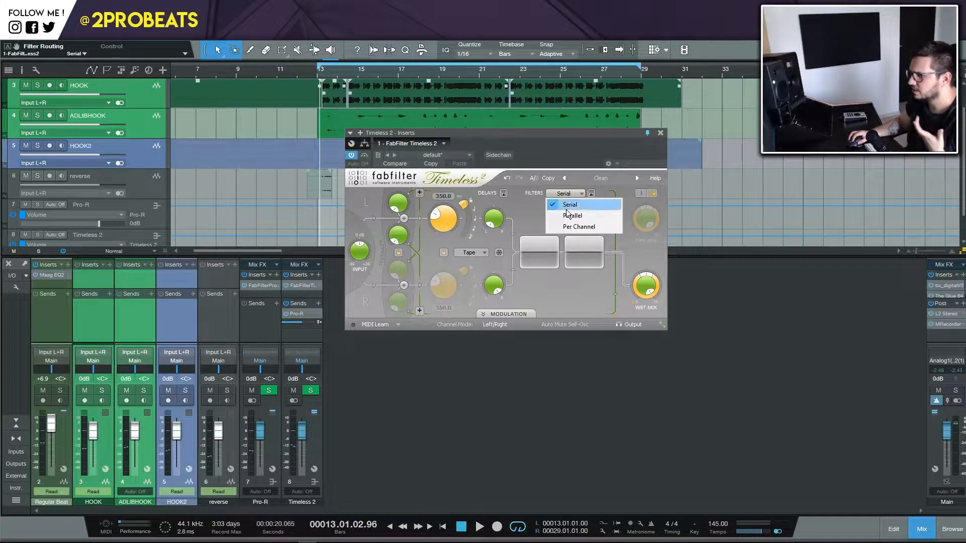
left_click(569, 216)
left_click(565, 194)
left_click(573, 226)
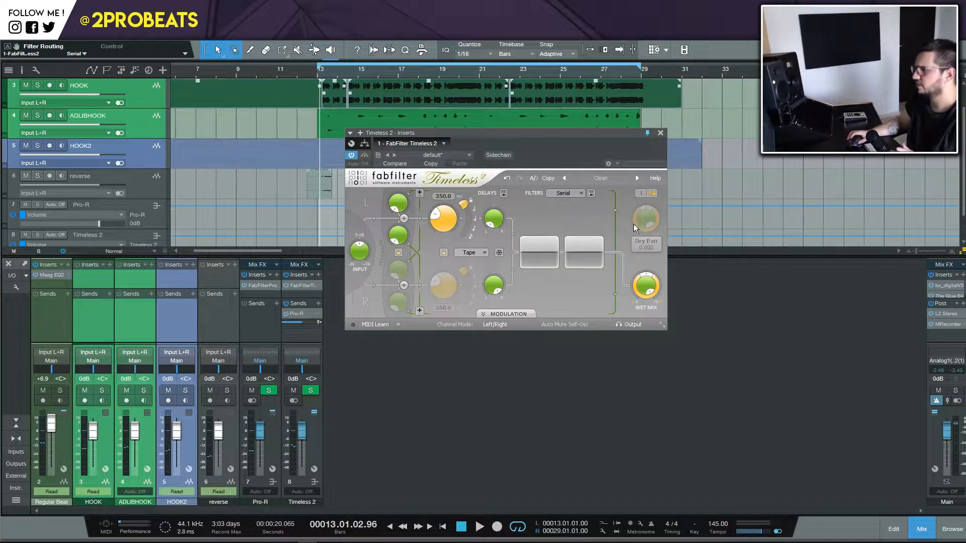
Step: Try enabling the dry mix in Timeless 2 at 0 dB
left_click(647, 195)
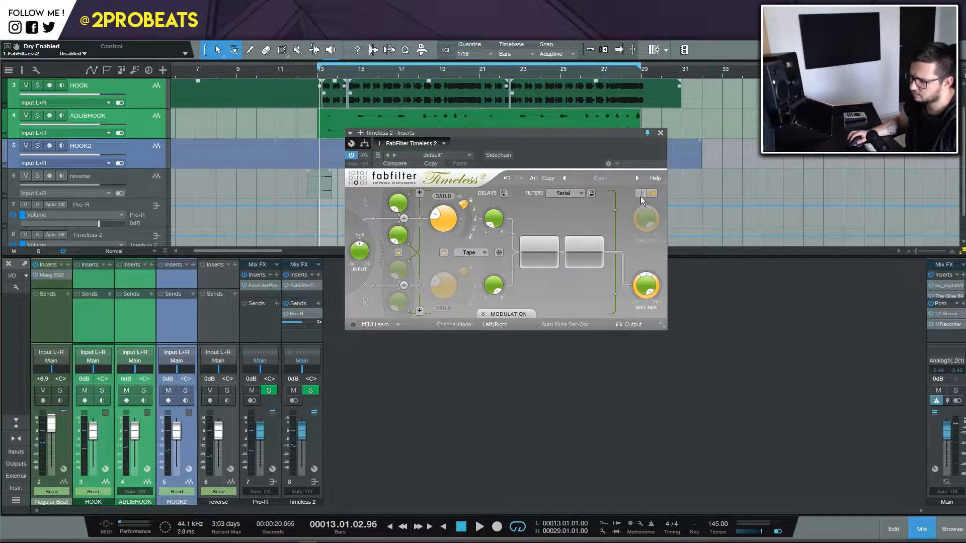
double_click(646, 225)
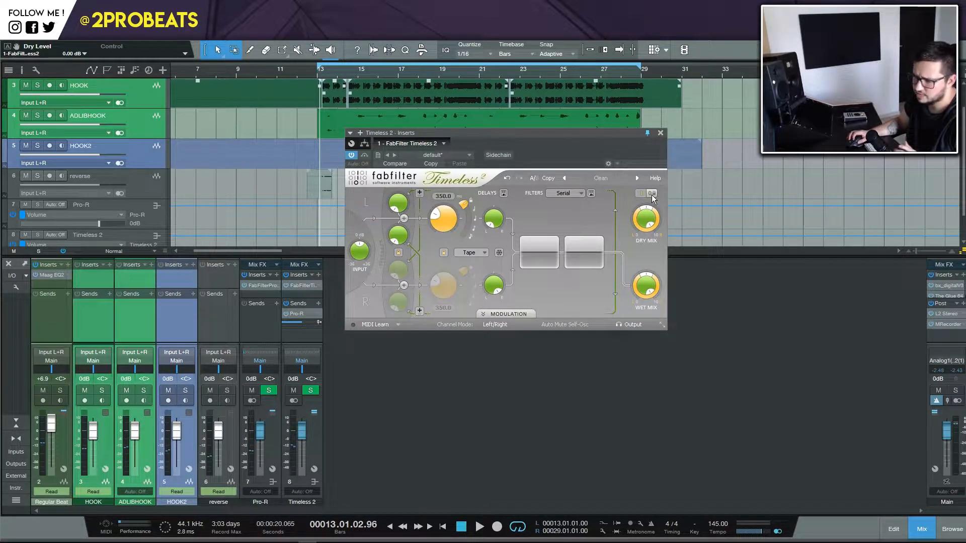
left_click(651, 194)
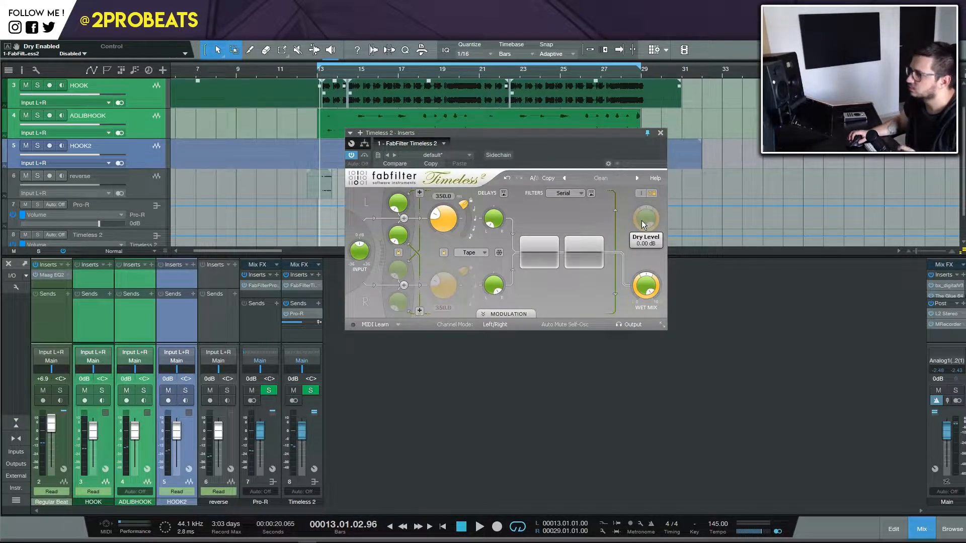
mouse_move(649, 284)
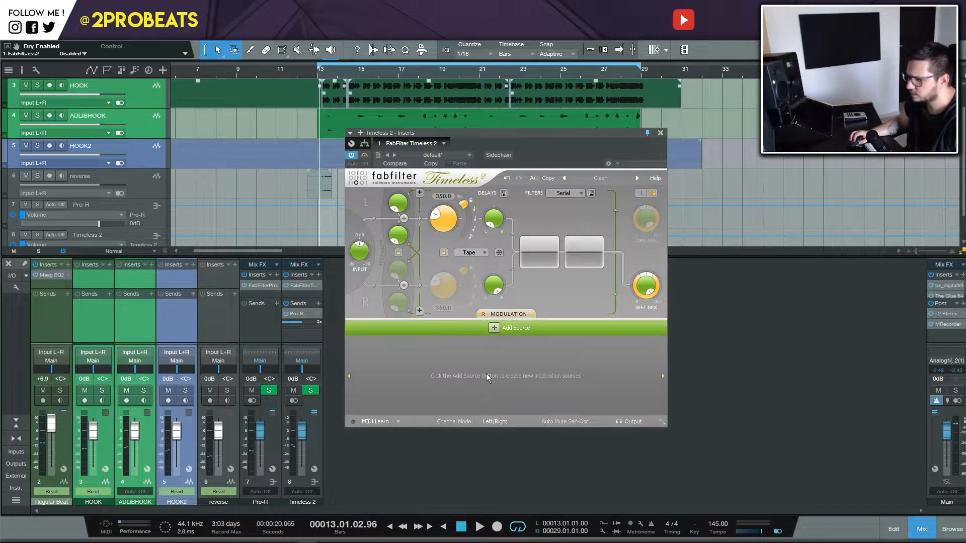
Step: Try adding an XLFO modulation source in Timeless 2
left_click(493, 314)
left_click(500, 332)
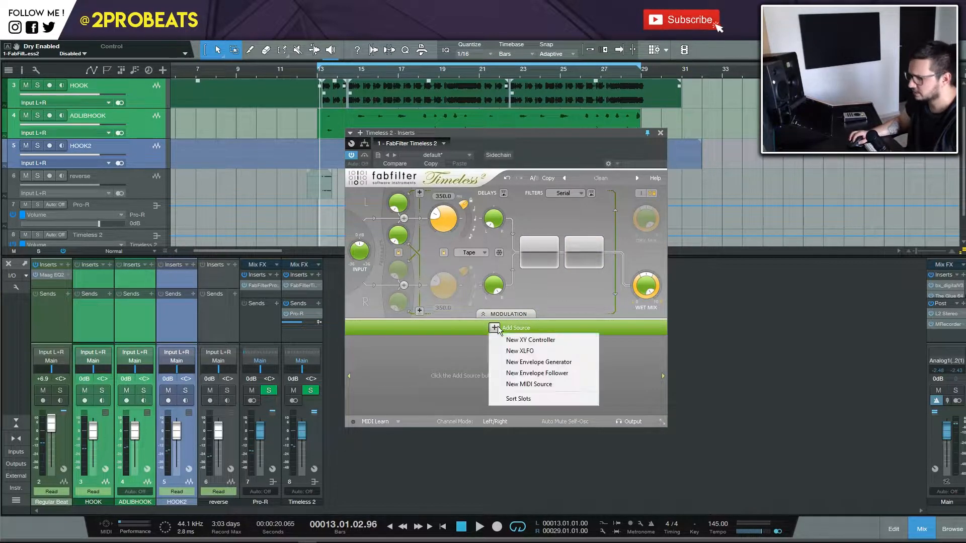
left_click(515, 350)
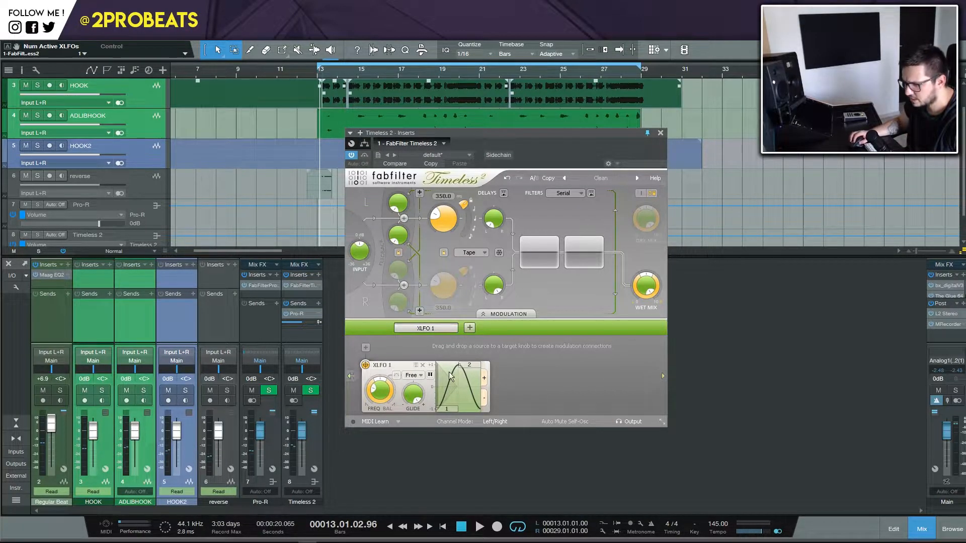
left_click(508, 314)
Step: Add a send from the HOOK channel to the Timeless 2 FX channel
left_click(85, 317)
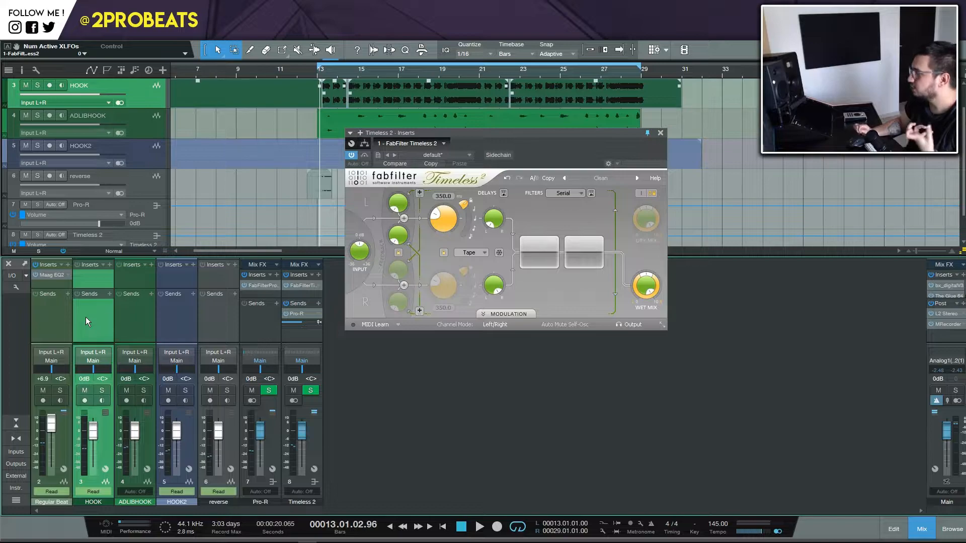
left_click(108, 294)
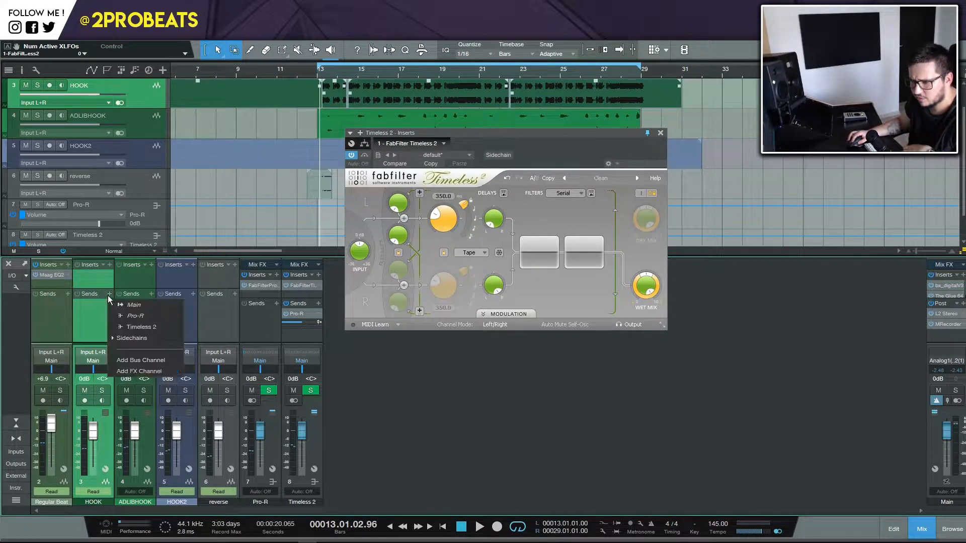
left_click(131, 339)
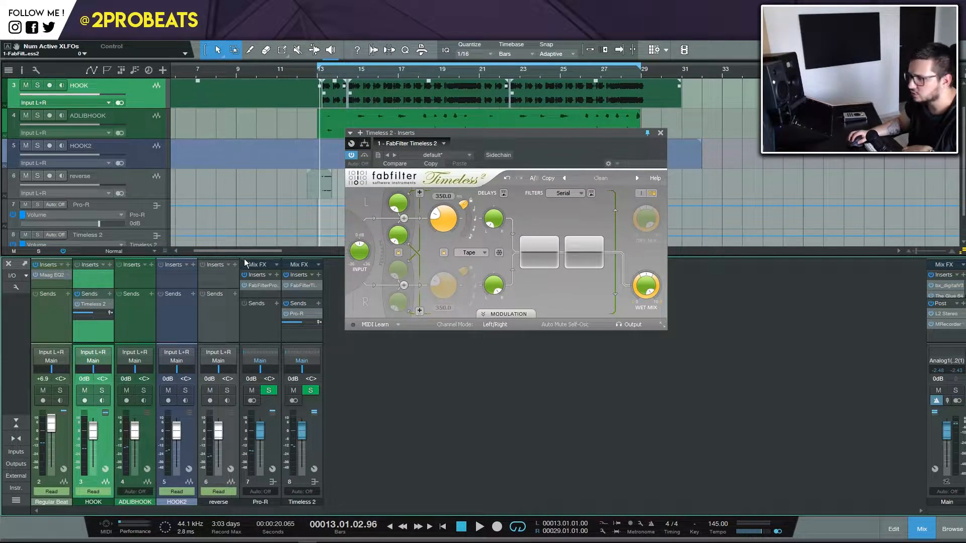
Step: Solo the HOOK track and play a short passage with the delay
key("s")
key("space")
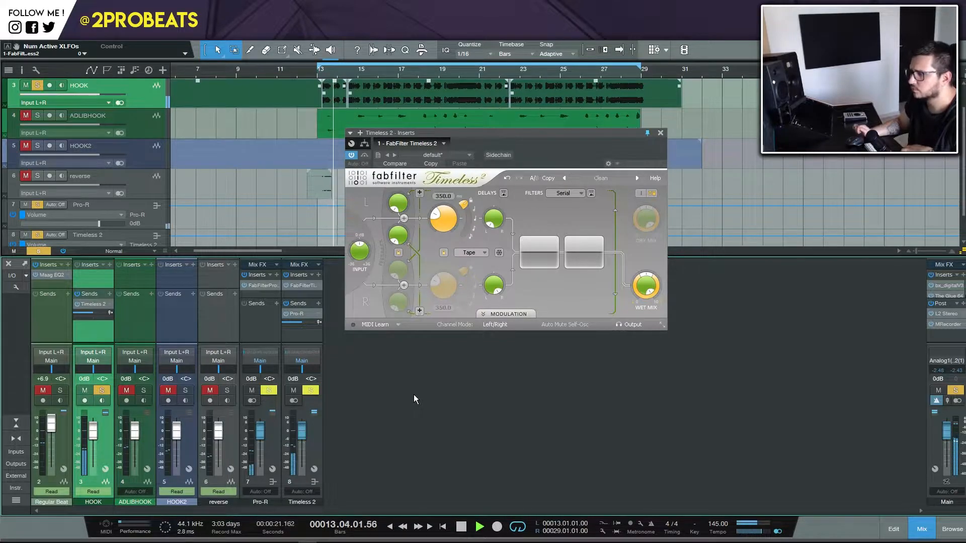
key("space")
Step: Set the delay sync to Note, comparing it with Two Notes during playback of the hook
left_click(469, 220)
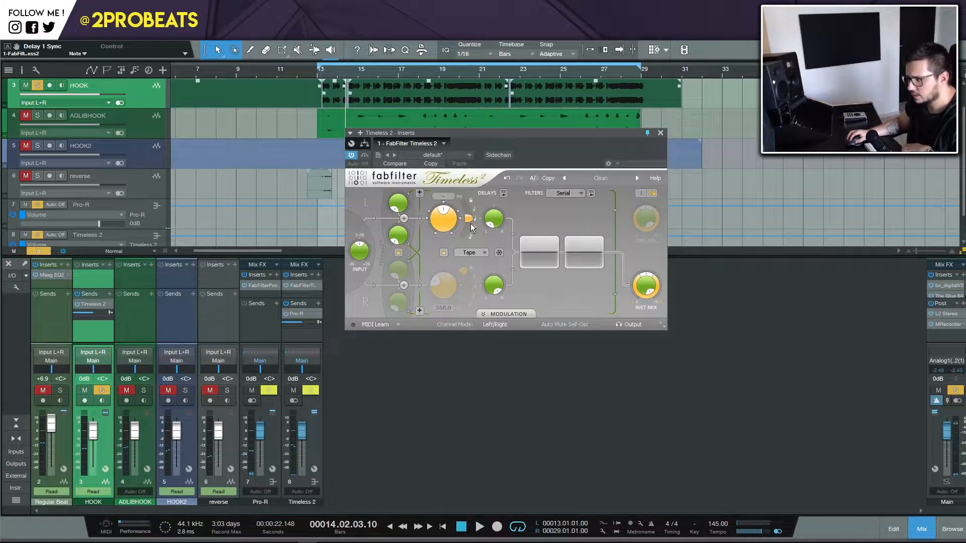
key("space")
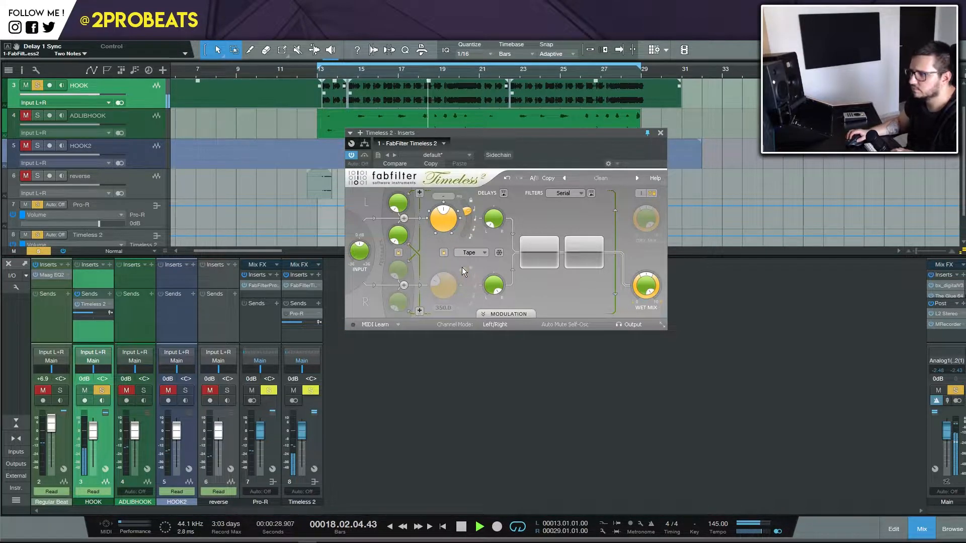
left_click(472, 219)
key("space")
Step: Unlink the two delay times, sync the right delay to Note and set its offset to about 1.017
left_click(443, 253)
left_click_drag(466, 272, 474, 286)
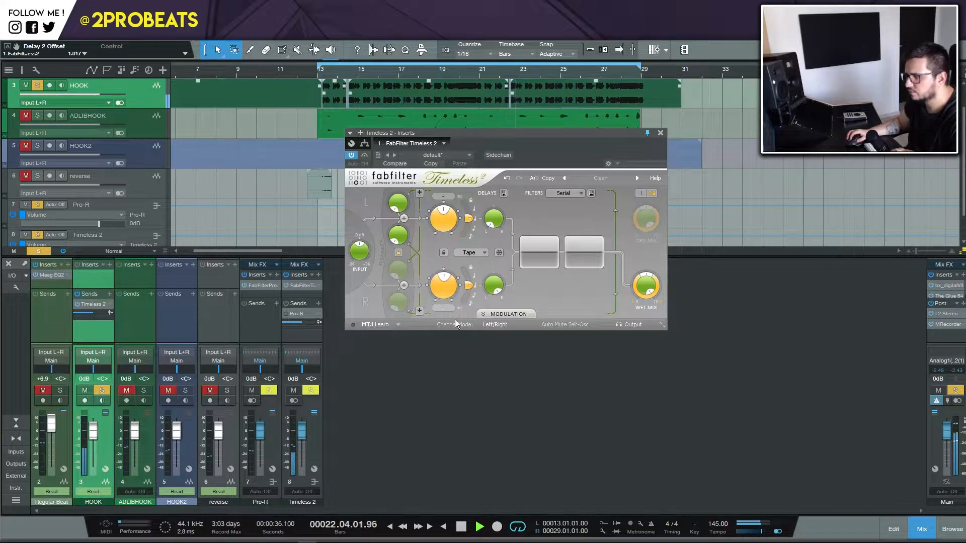
key("space")
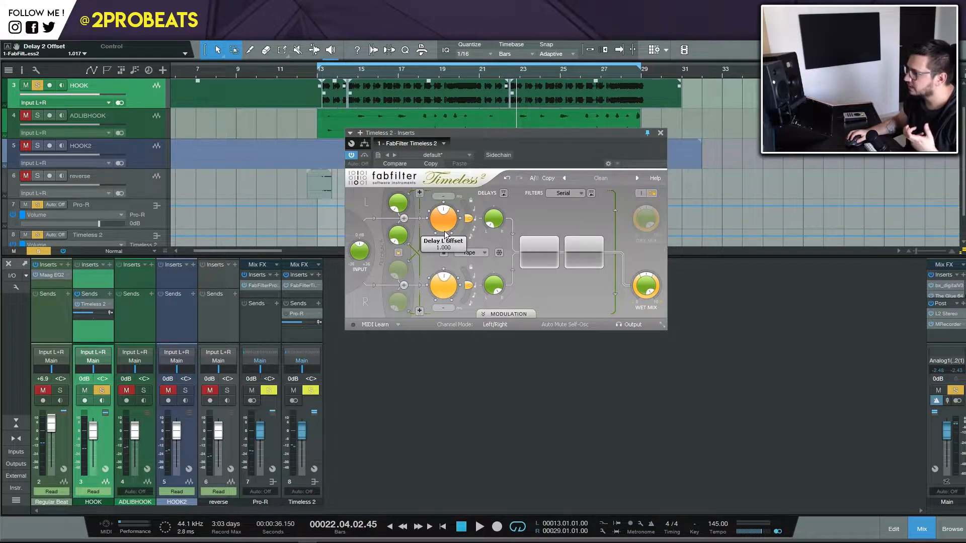
Step: Fine-tune the right delay's offset while listening to the hook, settling on 0.989
left_click_drag(450, 293, 457, 291)
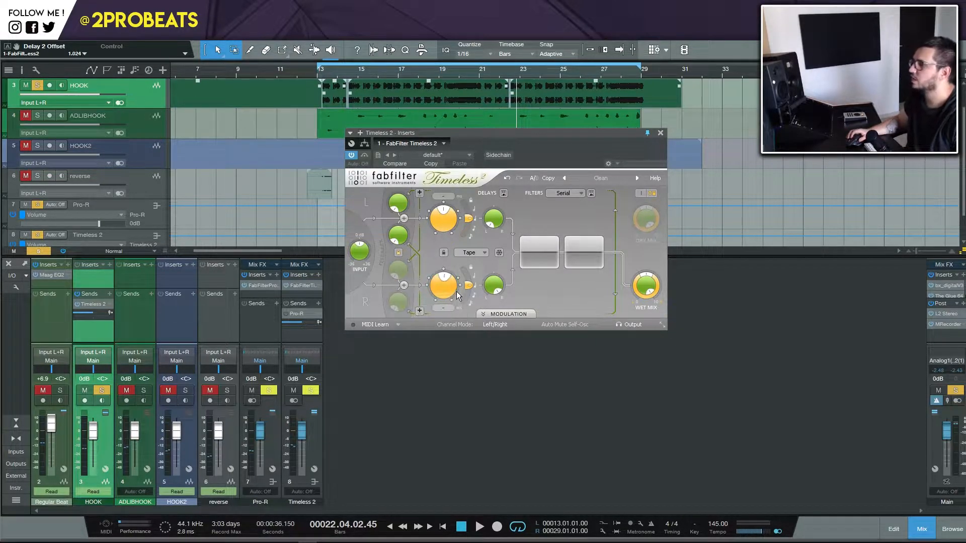
key("space")
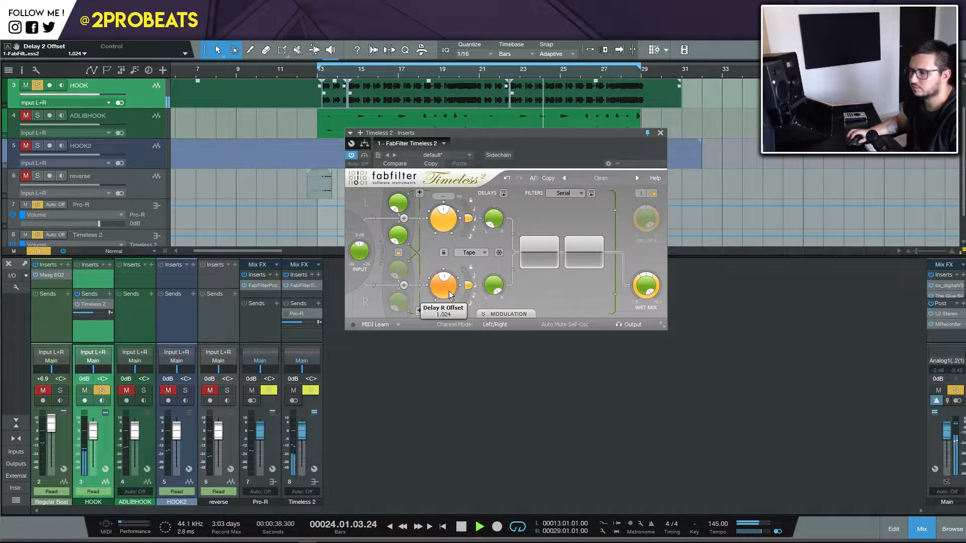
mouse_move(442, 290)
left_click_drag(442, 294, 448, 297)
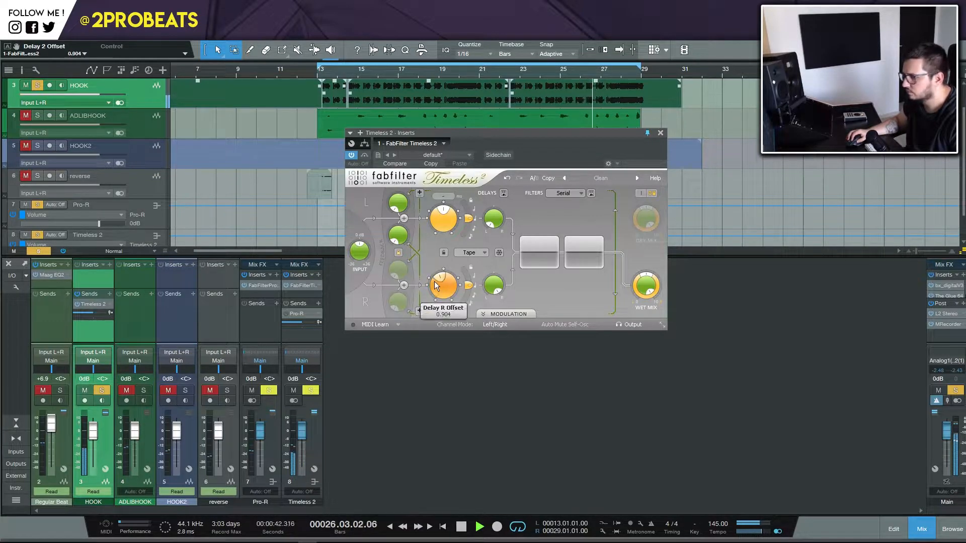
left_click_drag(443, 293, 457, 280)
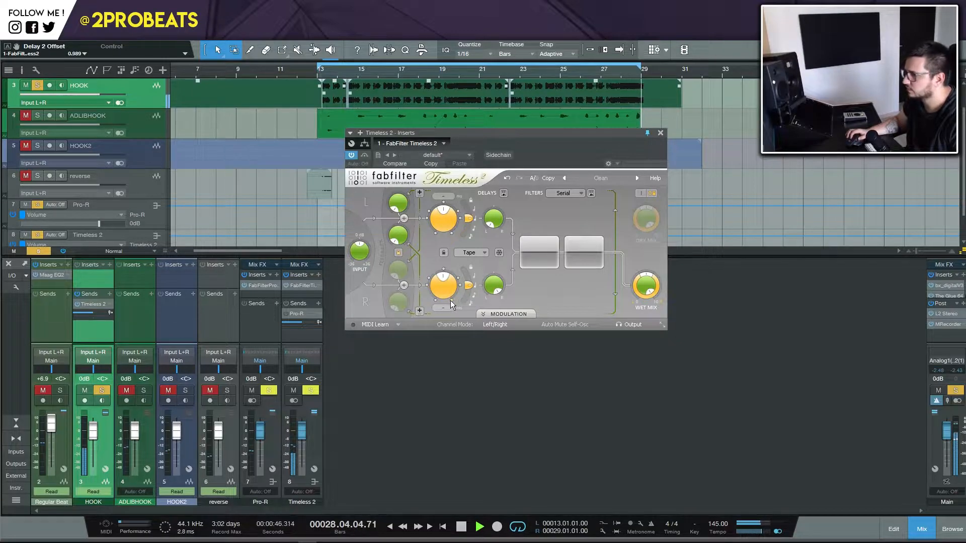
Step: Set the left delay's feedback to 0.057 during playback and stop the song
left_click_drag(404, 180, 415, 144)
left_click_drag(401, 210, 401, 222)
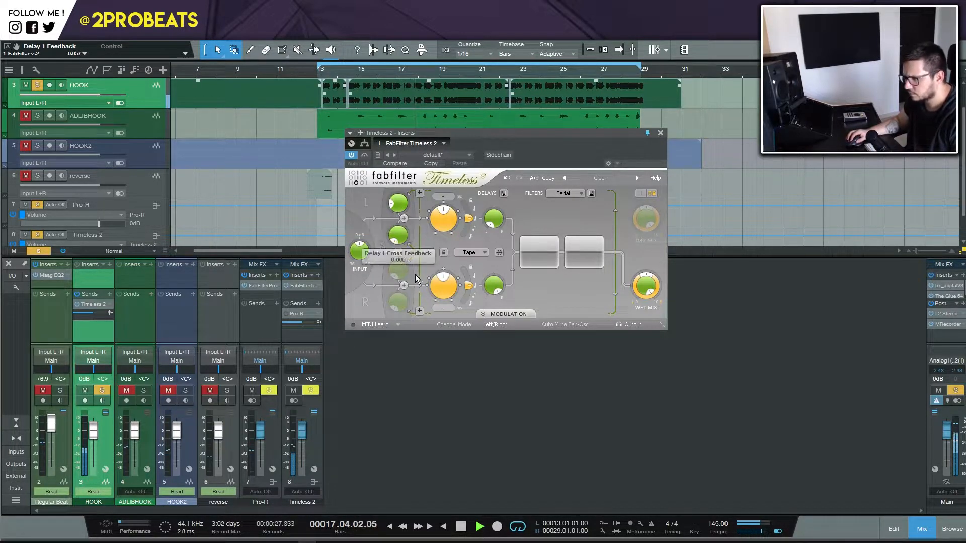
left_click(525, 262)
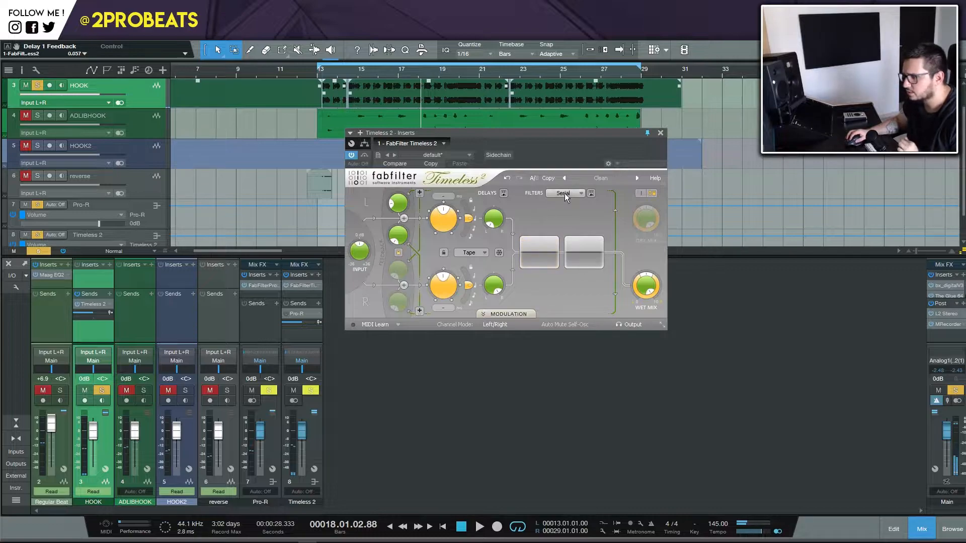
Step: Open the filter controls and examine Filter 1's characteristic, response and slope options and Filter 2's characteristic options
left_click(539, 252)
left_click(549, 270)
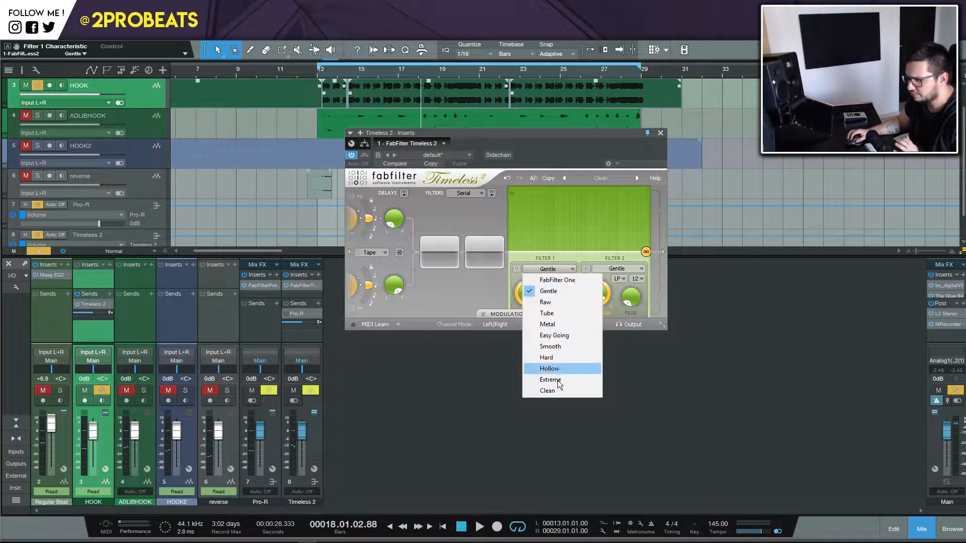
left_click(560, 237)
left_click(552, 281)
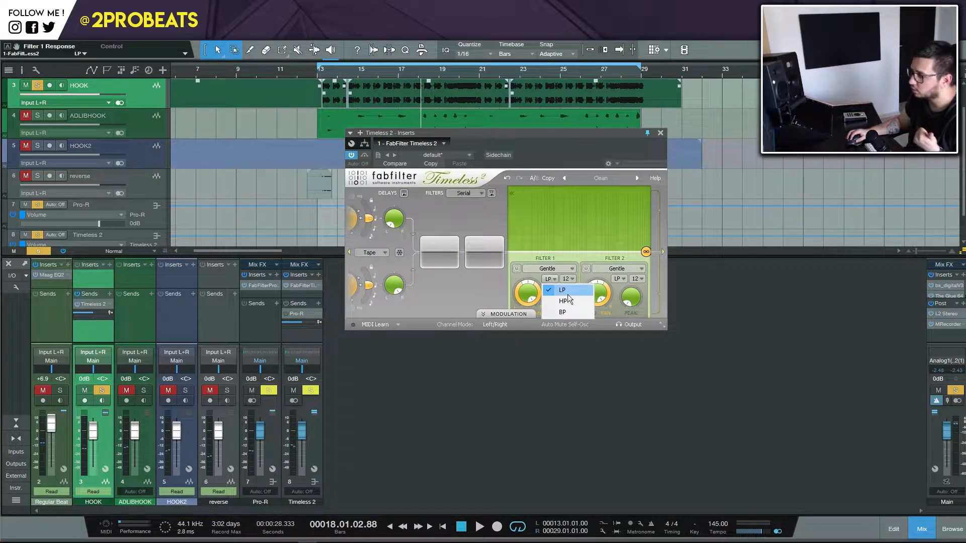
left_click(570, 279)
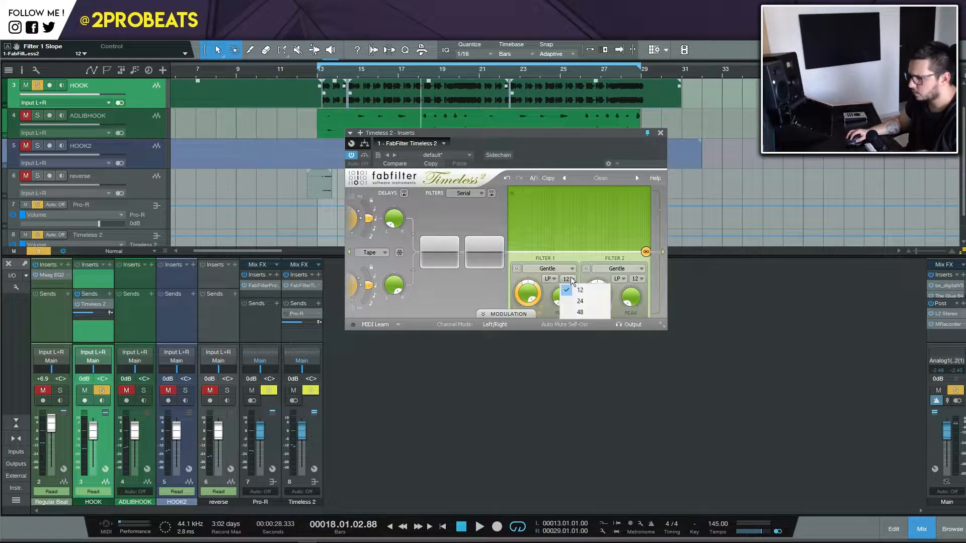
left_click(585, 226)
left_click(617, 268)
left_click(619, 289)
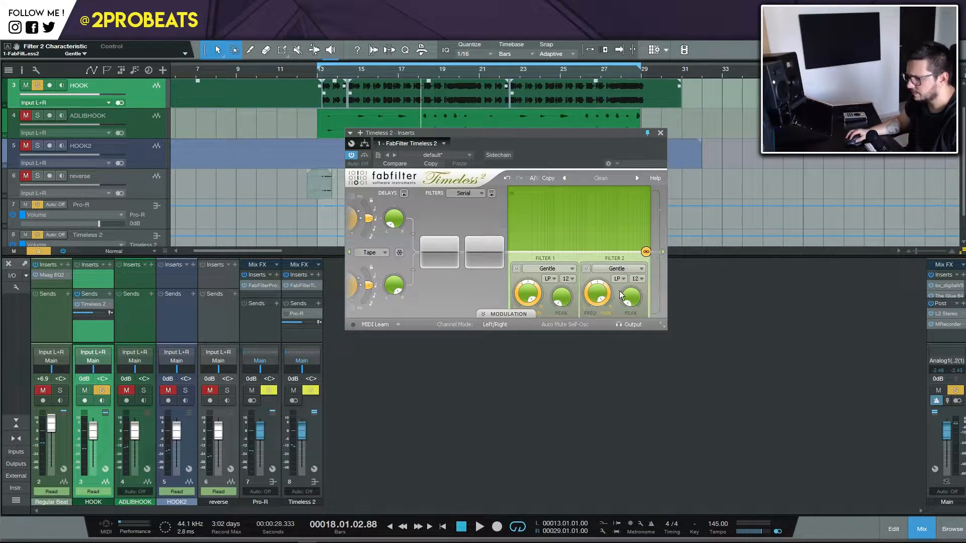
Step: Set Filter 1's response to BP, lower its frequency, set its peak to about 0.248, and disable Filter 2 during playback
left_click(549, 279)
left_click(562, 313)
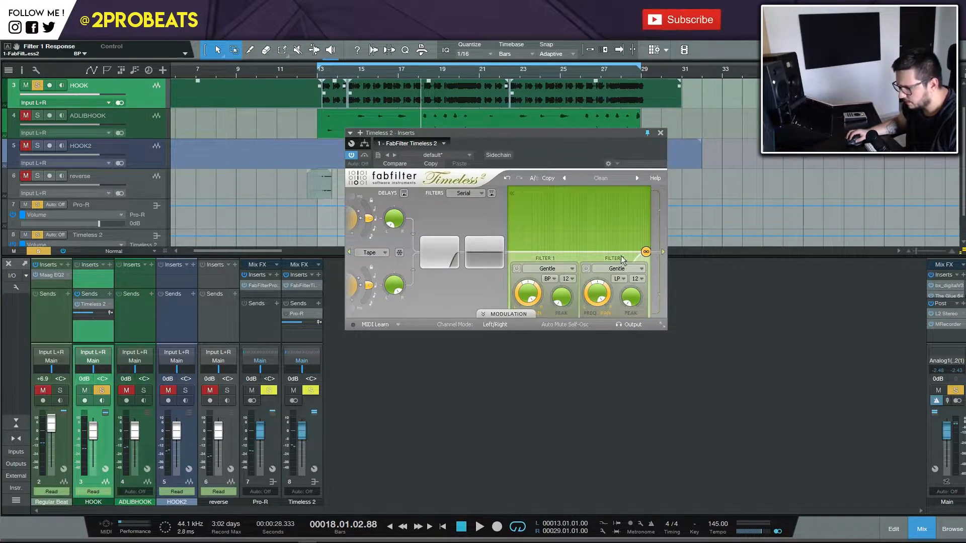
key("space")
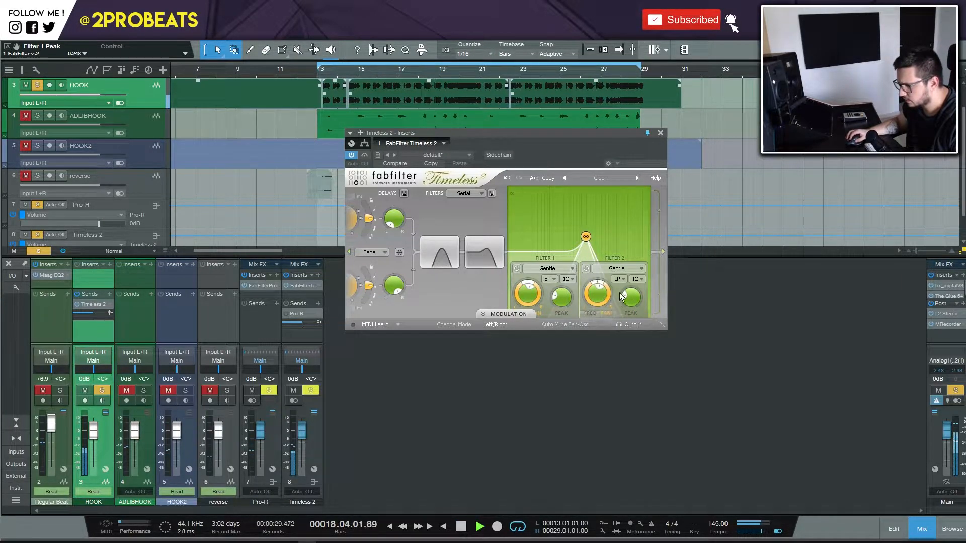
left_click(586, 269)
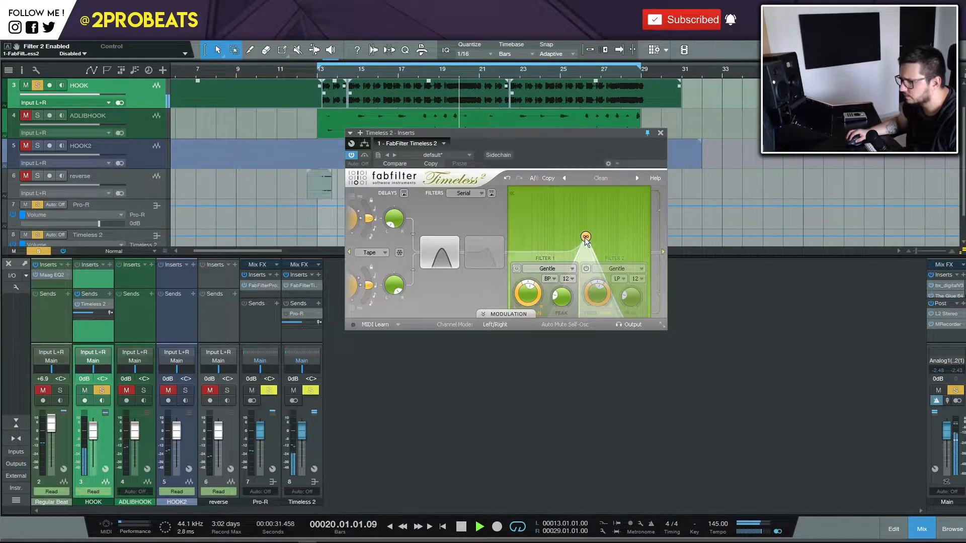
Step: Switch Filter 1's response to HP, raise its peak, and set its frequency to about 709 Hz while listening to the hook
left_click_drag(528, 294, 506, 331)
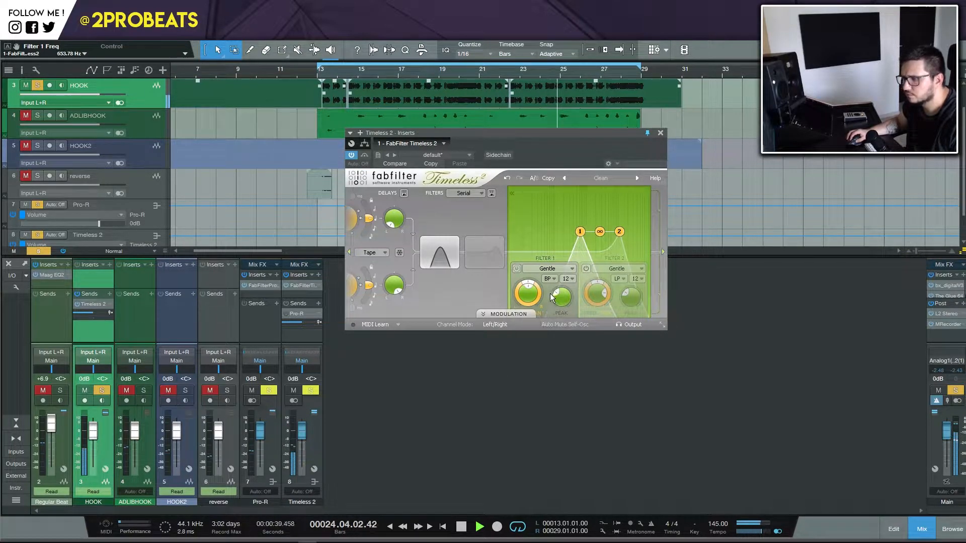
left_click(550, 279)
left_click(553, 288)
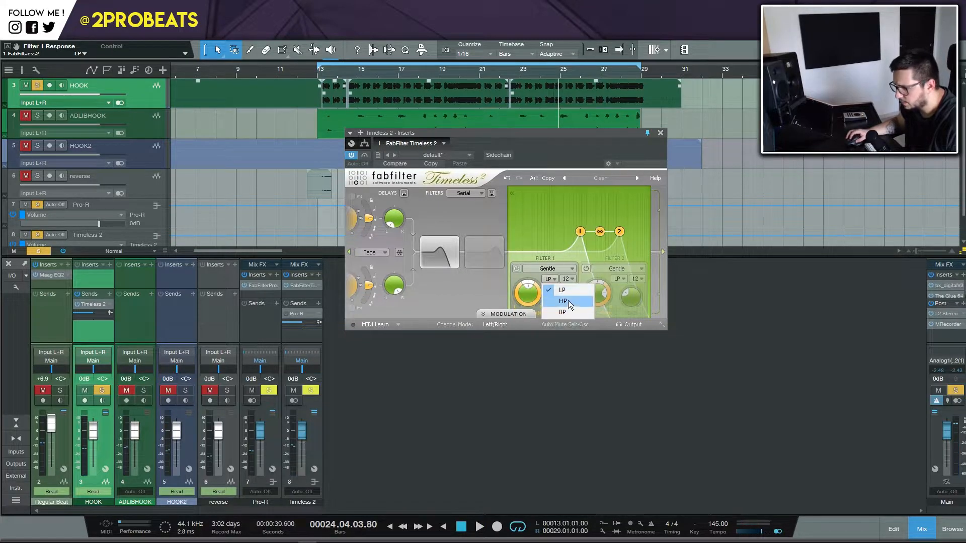
left_click(565, 300)
left_click_drag(566, 270, 573, 225)
key("space")
mouse_move(535, 298)
left_mouse_down()
mouse_move(544, 281)
mouse_move(540, 333)
mouse_move(533, 270)
mouse_move(561, 304)
mouse_move(528, 304)
left_mouse_up()
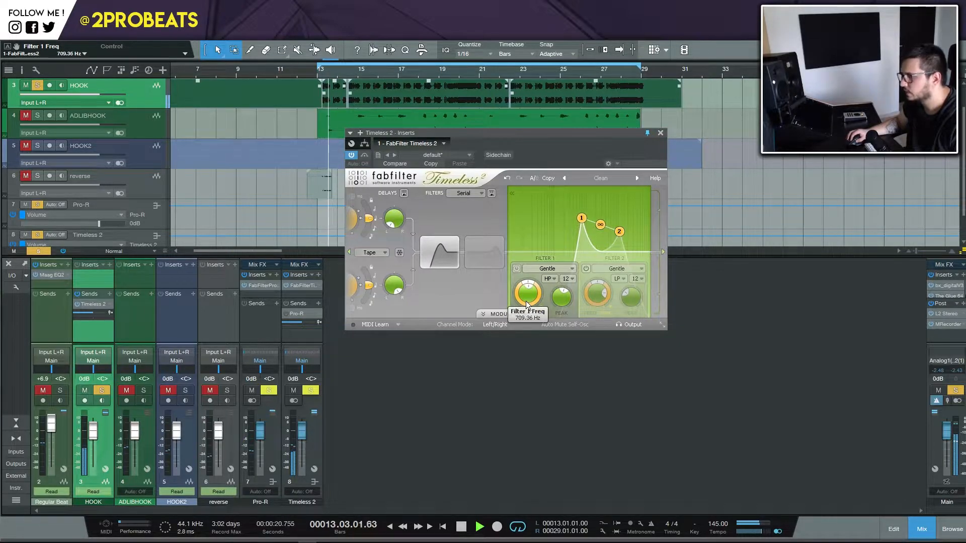
key("space")
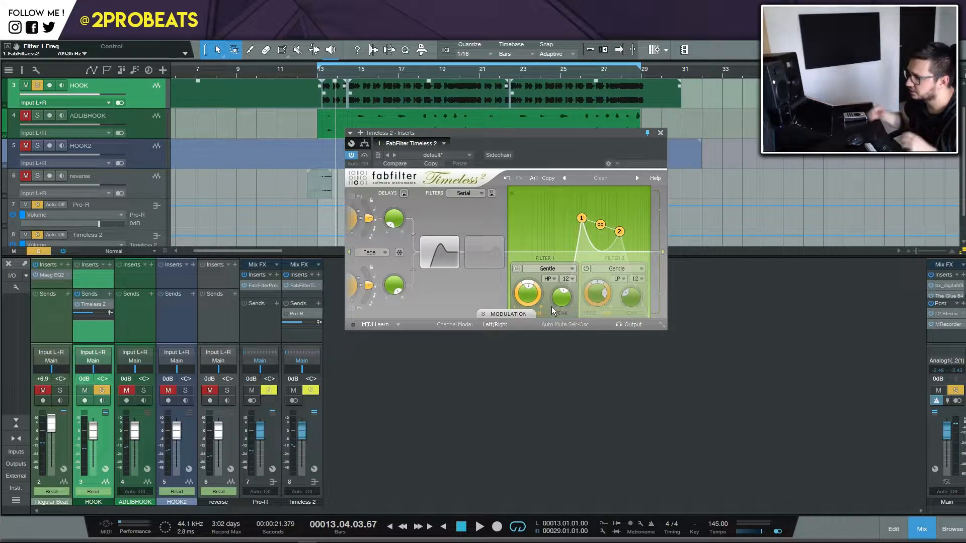
Step: Enable Filter 2 with frequency about 2801 Hz and peak about 0.293, and raise Filter 1's frequency to about 743 Hz during playback
left_click(586, 269)
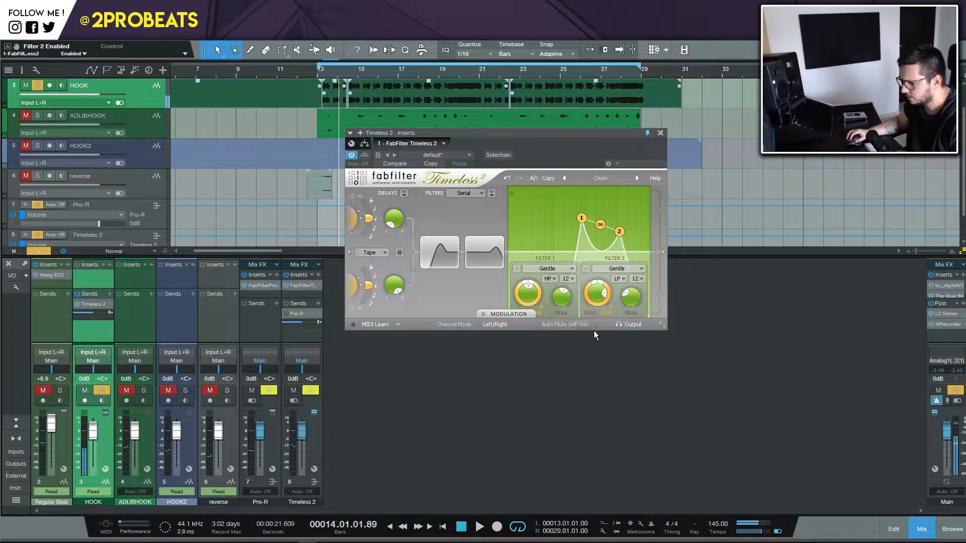
left_click_drag(596, 297, 631, 305)
key("space")
left_click_drag(524, 298, 524, 298)
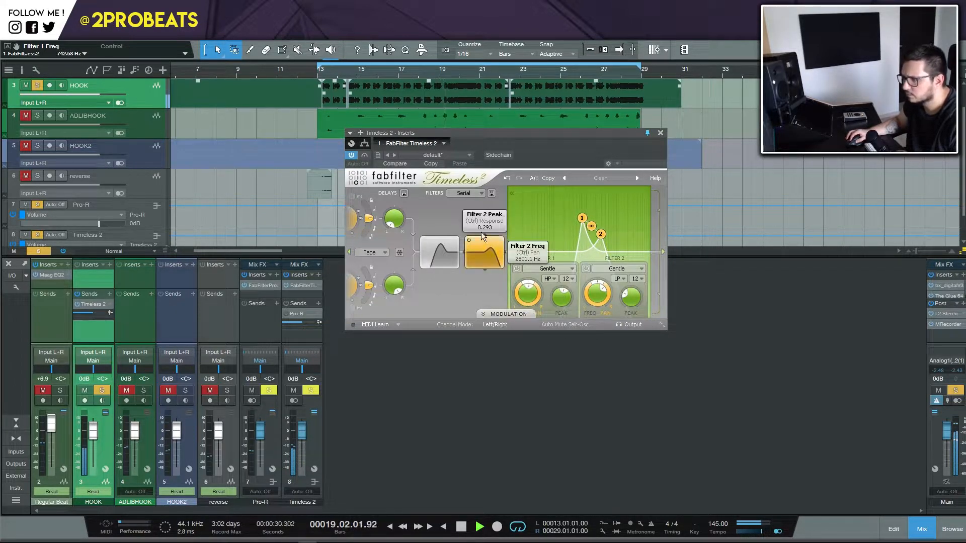
Step: Try the Parallel and Per Channel filter routings during playback, and return the routing to Serial
left_click(468, 191)
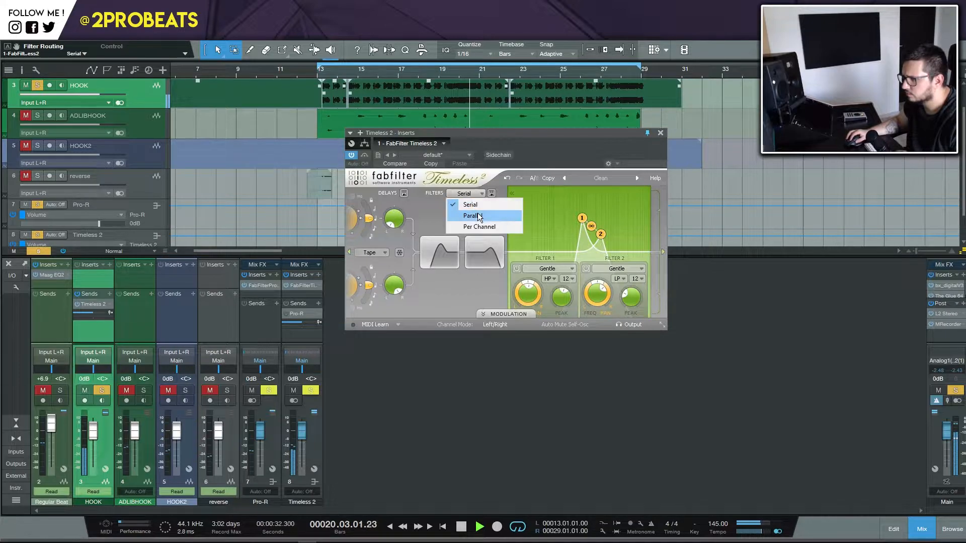
left_click(478, 213)
left_click(470, 196)
left_click(477, 225)
left_click(467, 194)
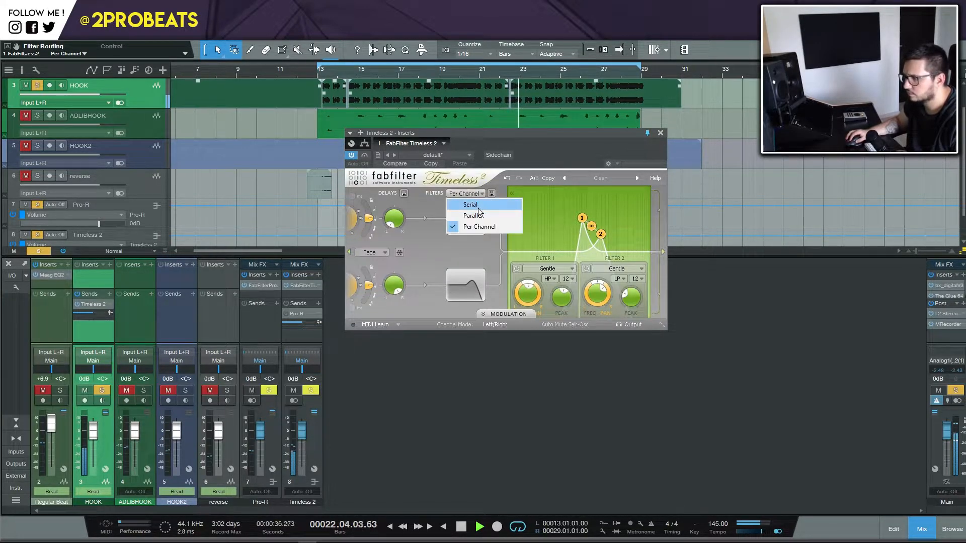
left_click(477, 205)
key("space")
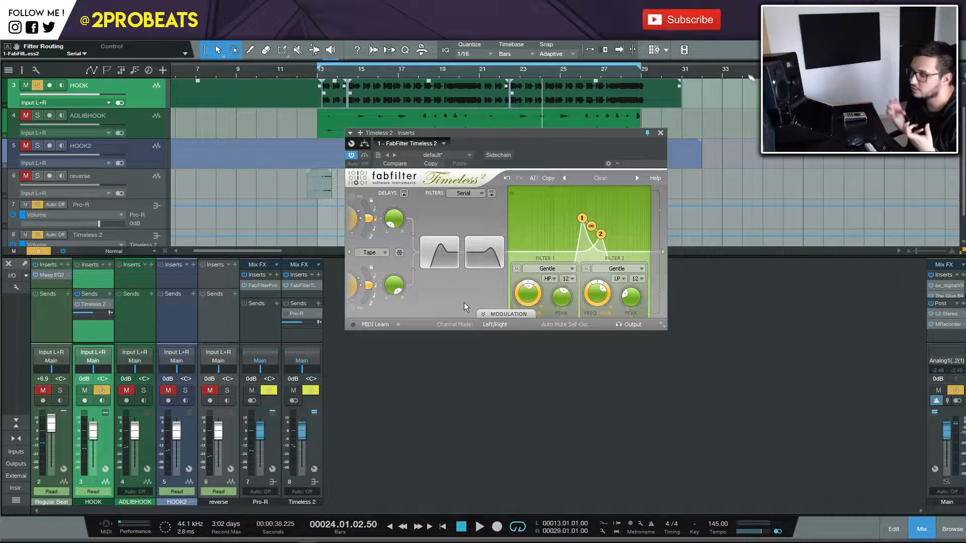
left_click(467, 194)
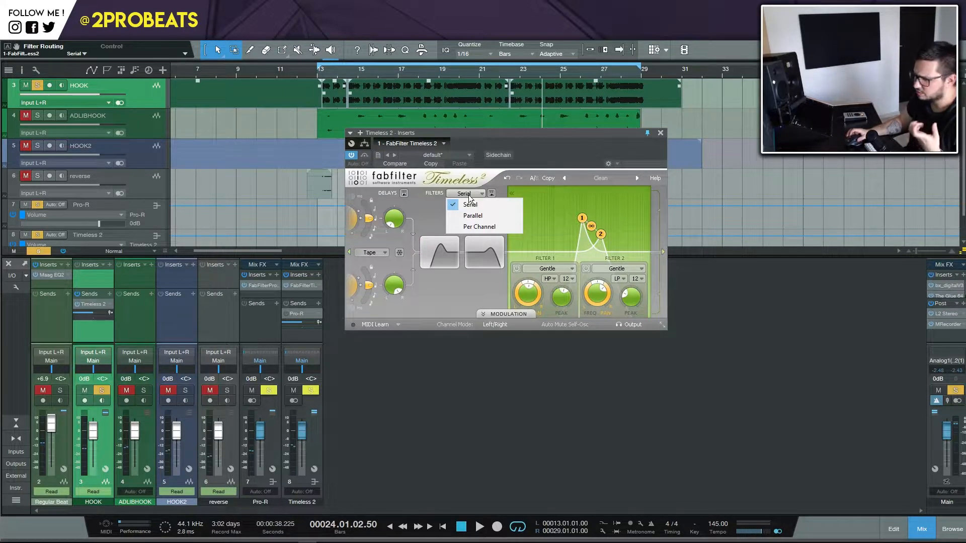
left_click(470, 204)
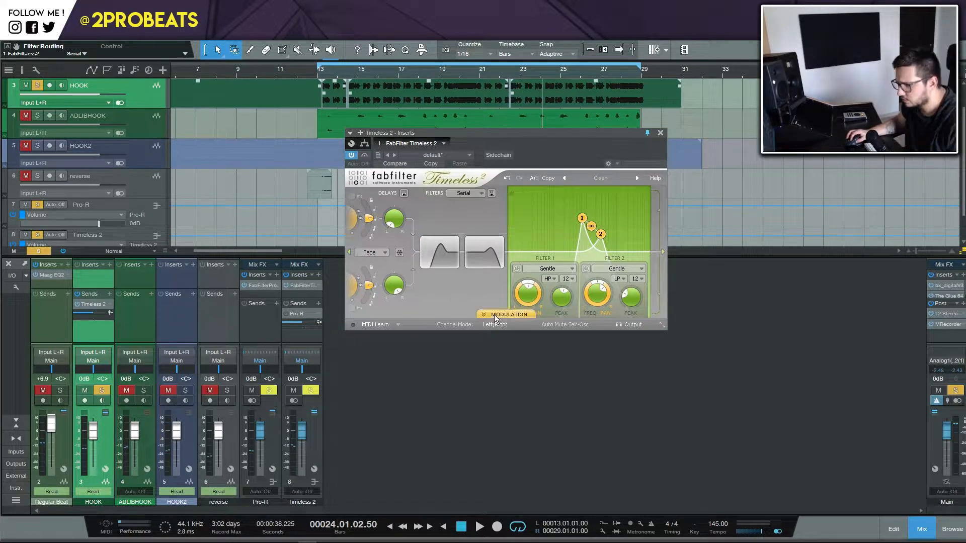
Step: Play the hook to set the delay's wet level to about -13.61 dB, and stop the song
key("space")
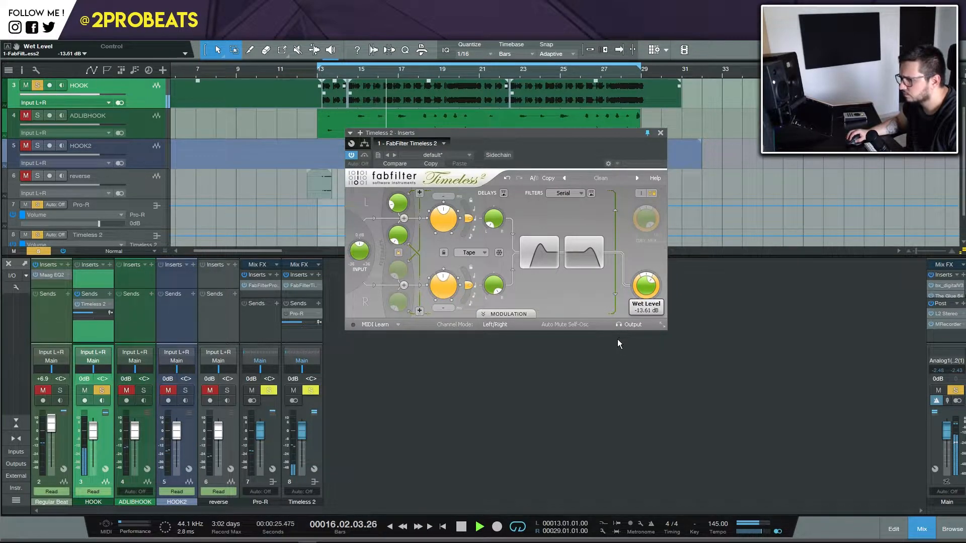
key("space")
Step: Add an XLFO modulation source and assign it to the frequencies of Filter 1 and Filter 2
left_click(520, 314)
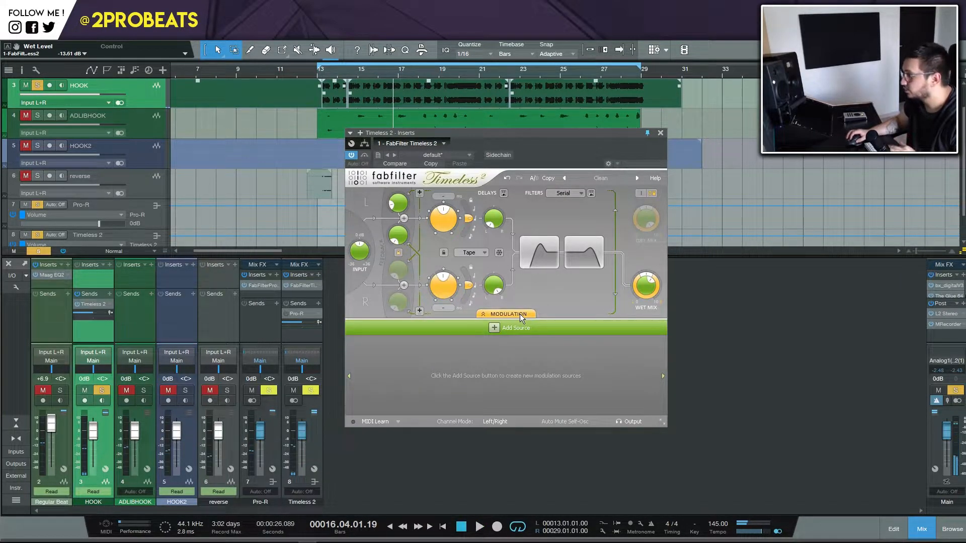
left_click(494, 328)
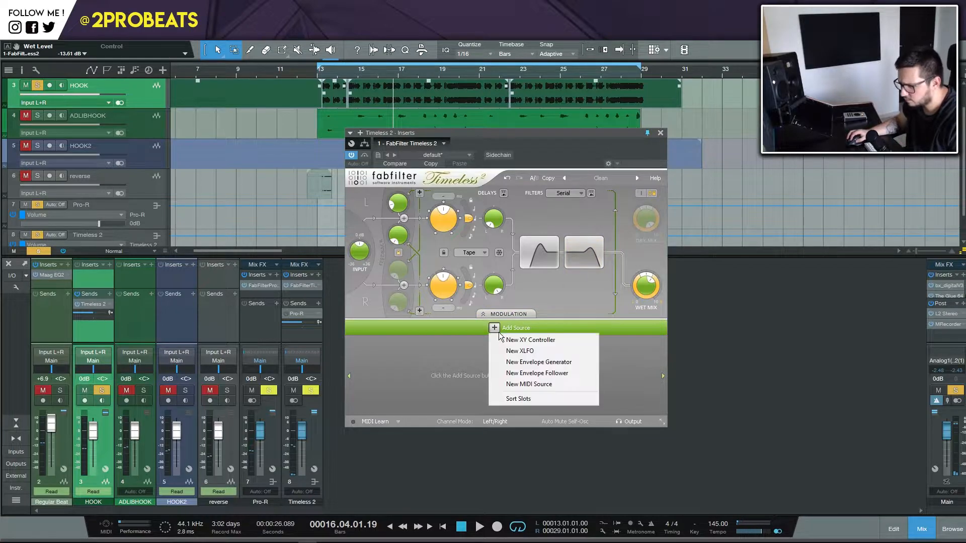
left_click(537, 352)
left_click_drag(398, 347, 529, 294)
left_click_drag(366, 365, 593, 296)
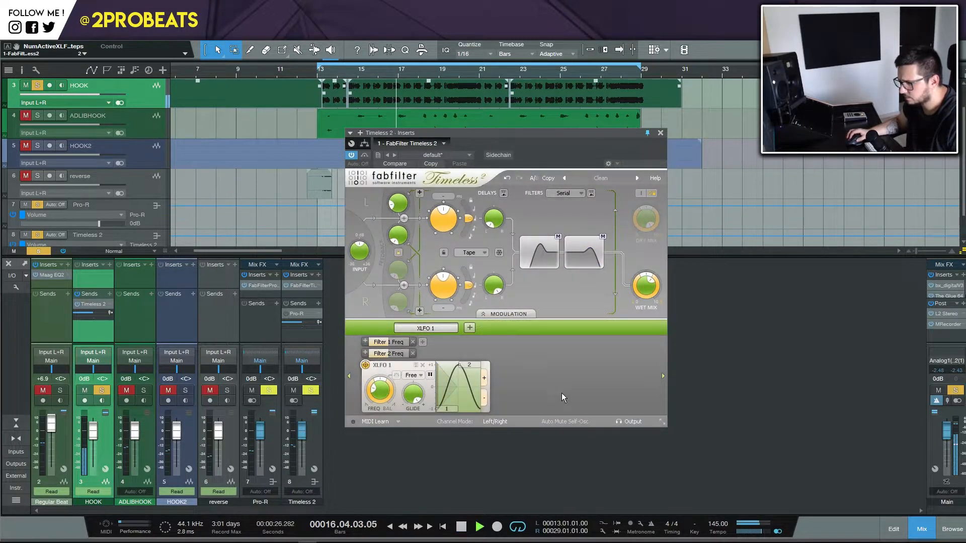
Step: Listen to the modulated filters and set XLFO 1's sync mode to 8
key("space")
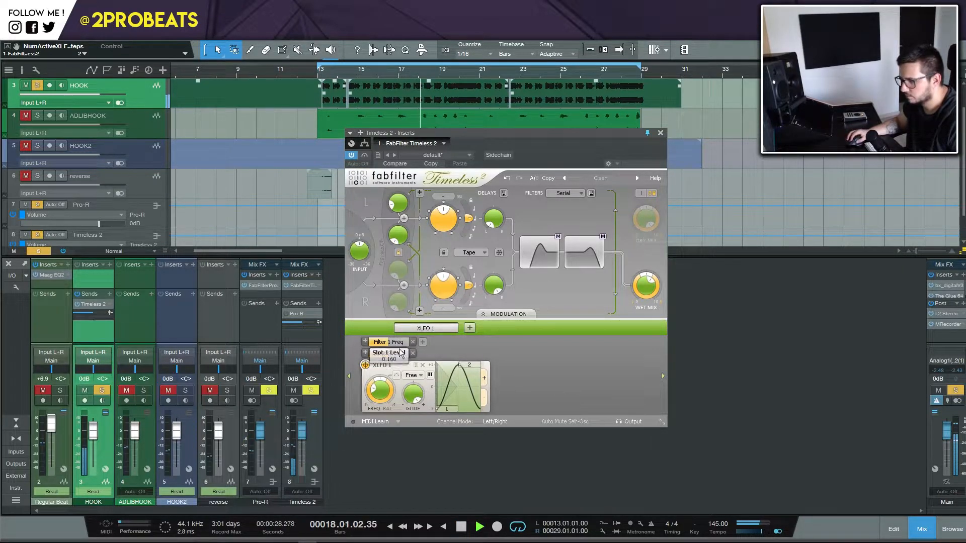
key("space")
left_click(421, 378)
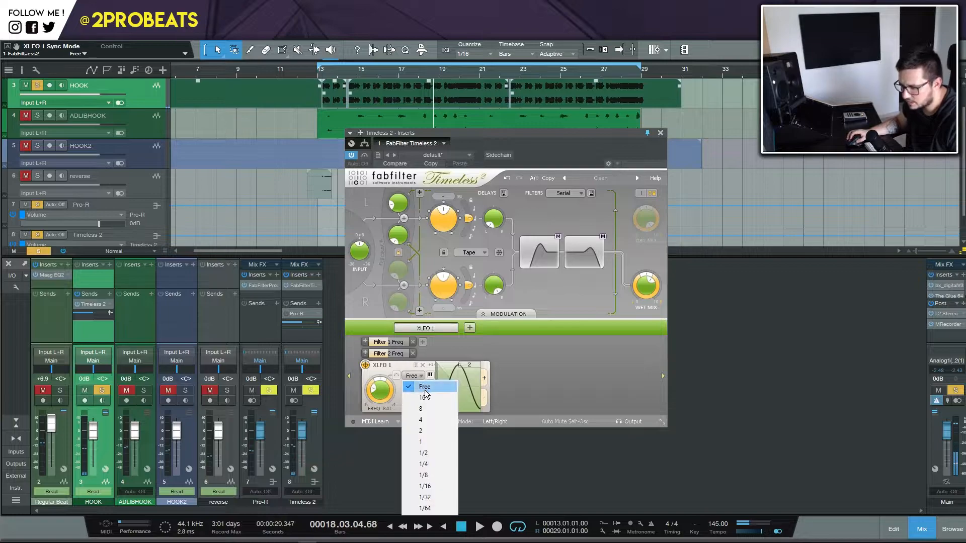
left_click(435, 409)
key("space")
key("space")
key("space")
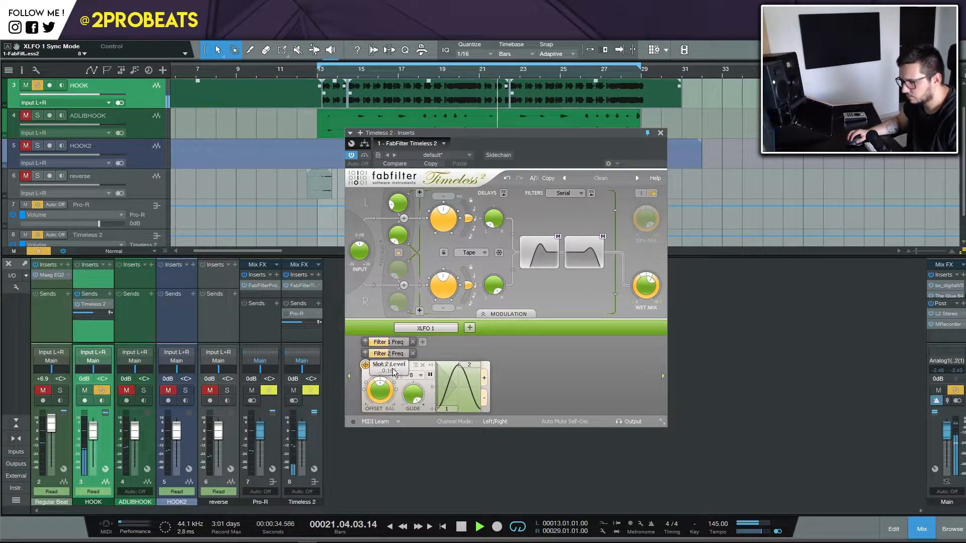
Step: Set XLFO 1's modulation level to about 0.312 for Filter 2 Freq and 0.102 for Filter 1 Freq, and stop the song
left_click_drag(397, 361, 426, 383)
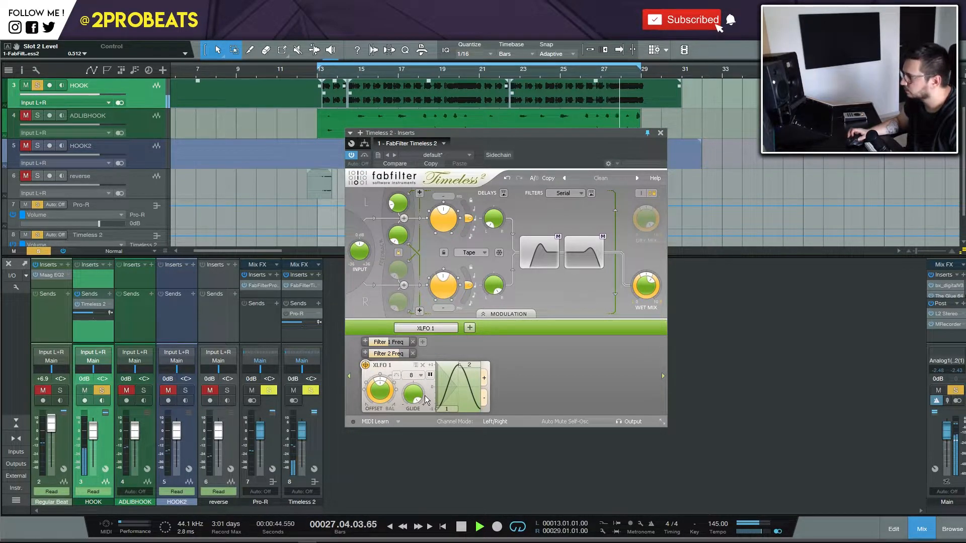
left_click_drag(380, 343, 351, 411)
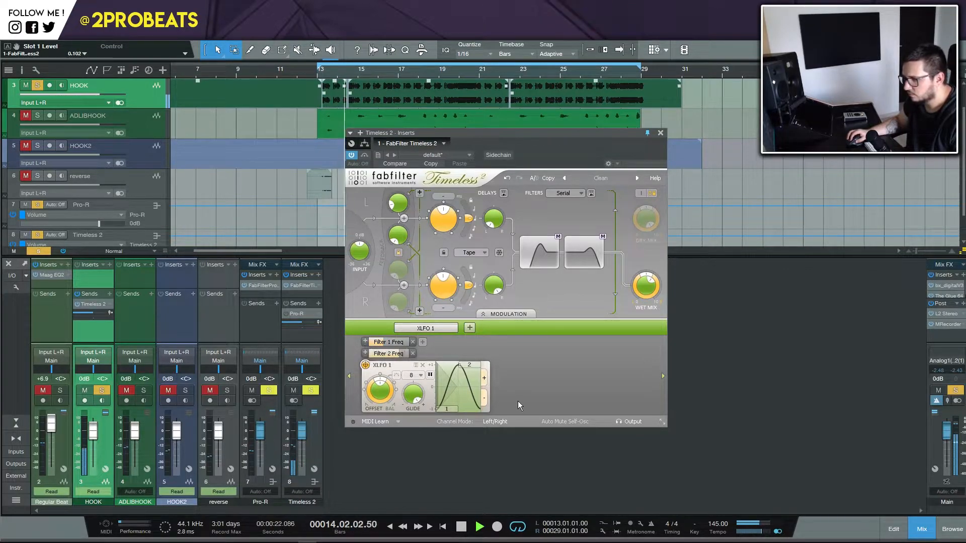
key("space")
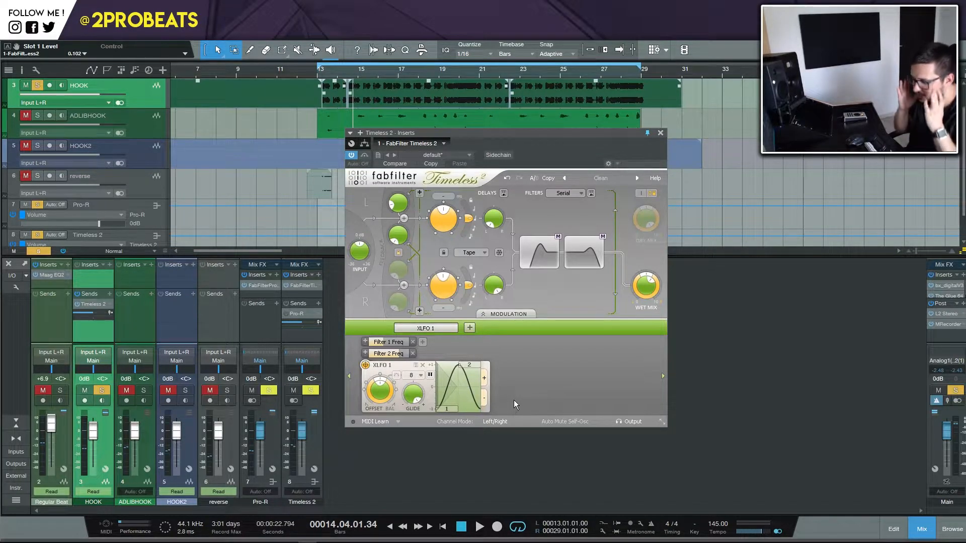
Step: Audition the Short presets X Factor JN, Stuttering Halves 02 and Stuttering Halves 01 on the hook
left_click(601, 178)
mouse_move(622, 359)
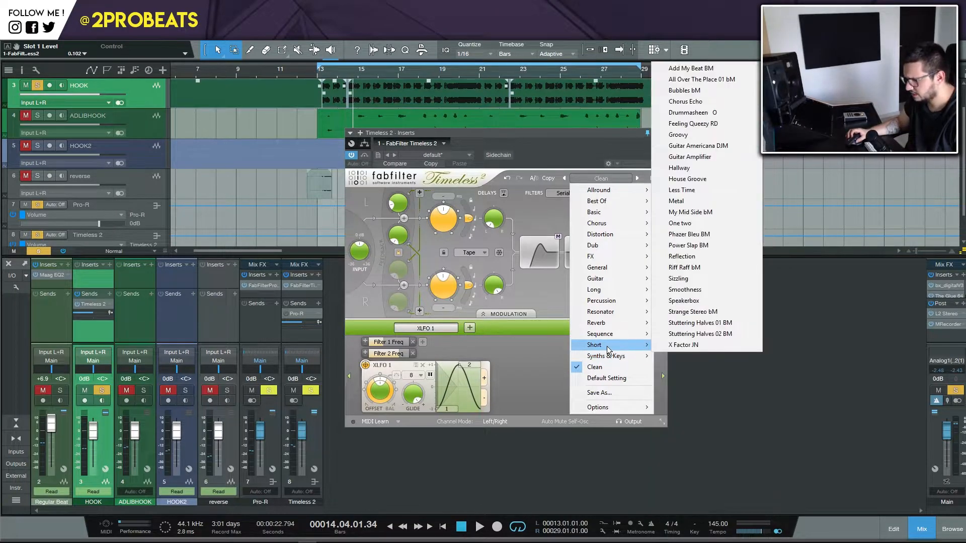
left_click(686, 344)
key("space")
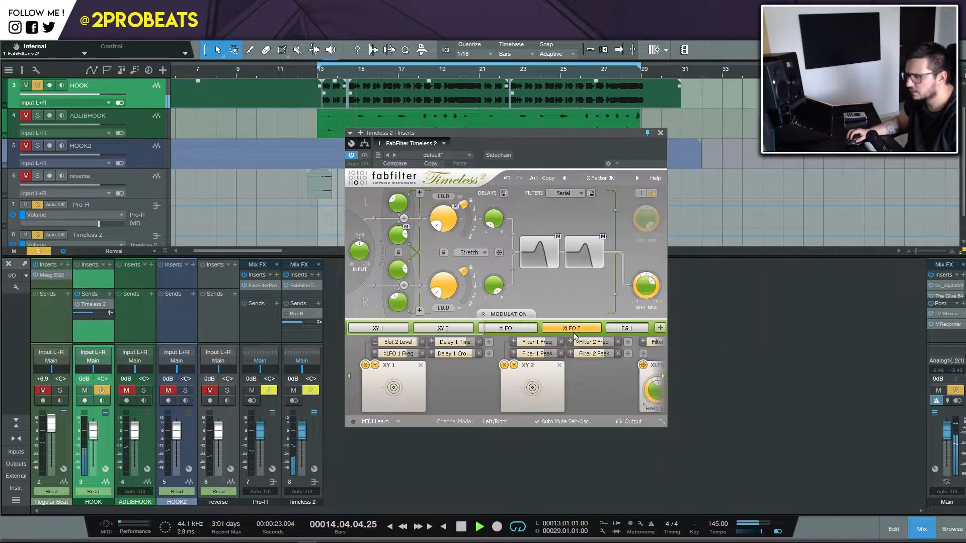
left_click(563, 179)
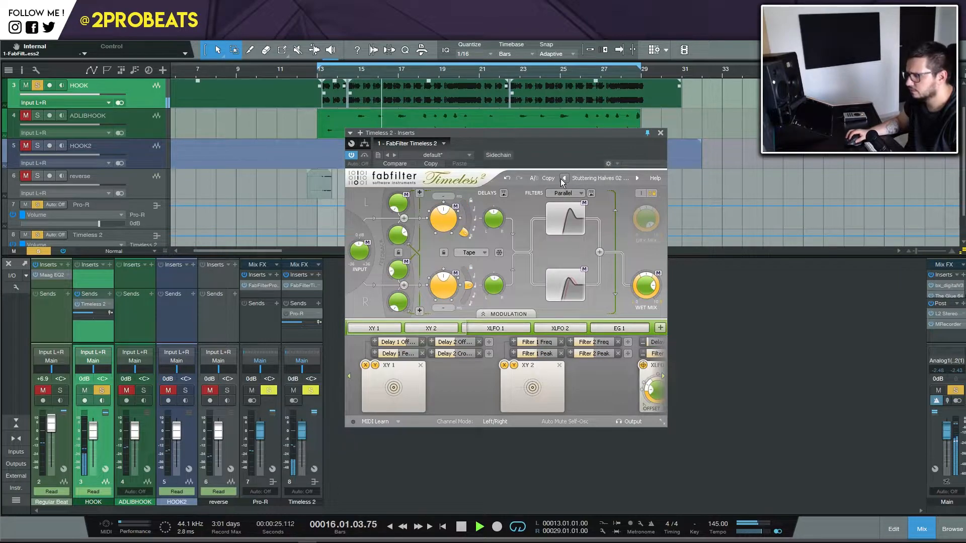
left_click(563, 179)
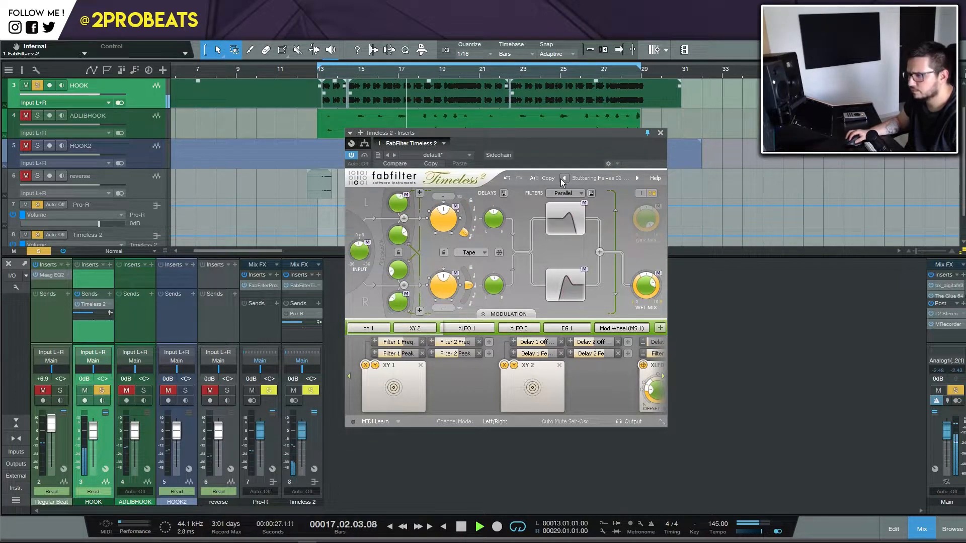
key("space")
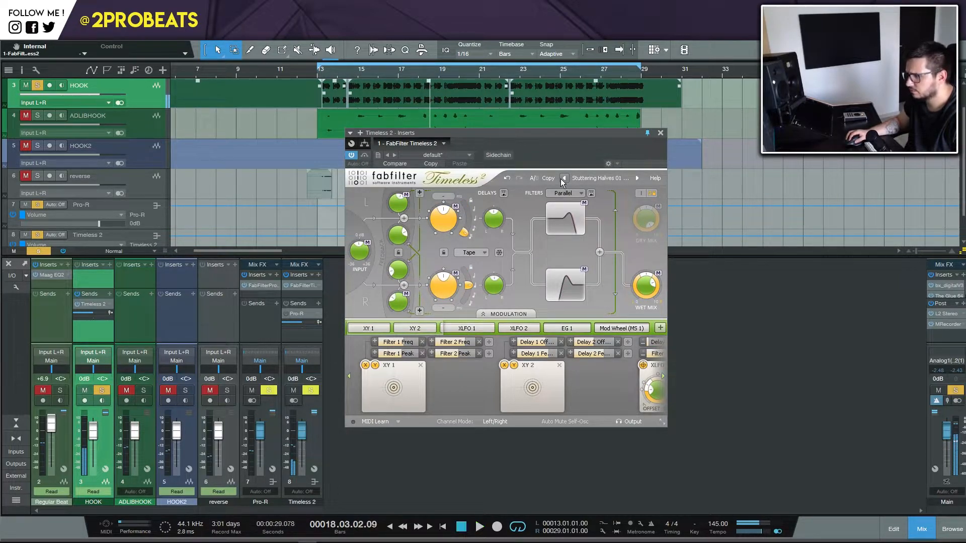
key("space")
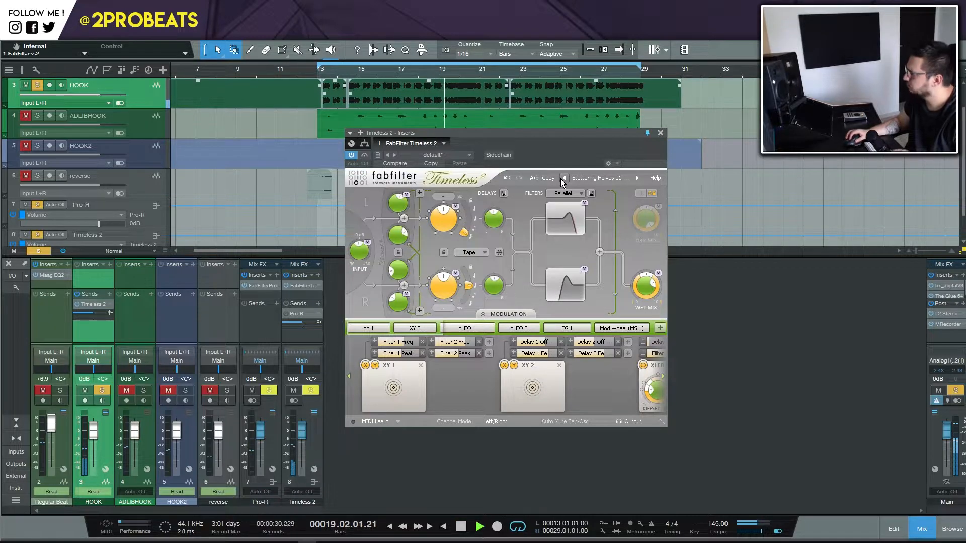
Step: Load the Short preset Strange Stereo bM and step back through the preceding presets to Smoothness and Sizzling during playback
left_click(589, 177)
mouse_move(608, 344)
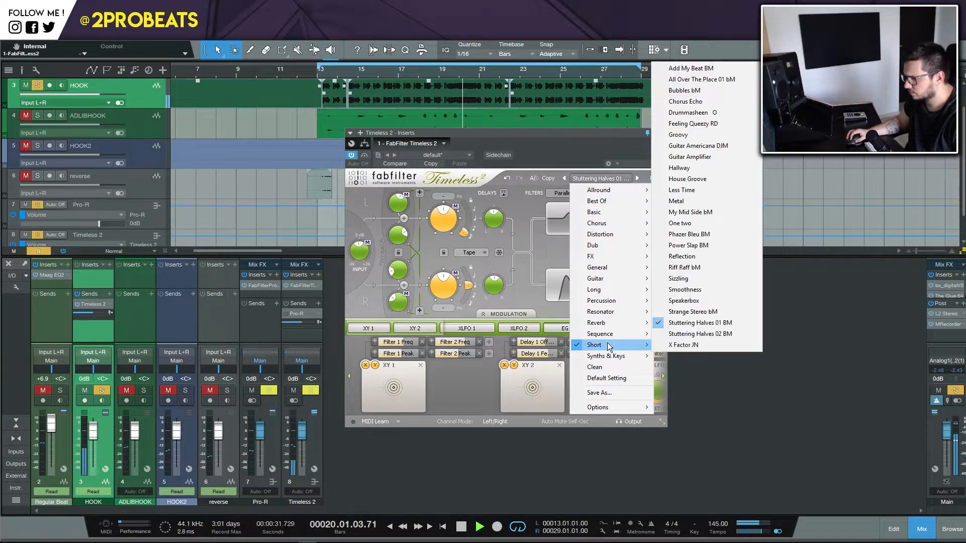
left_click(720, 313)
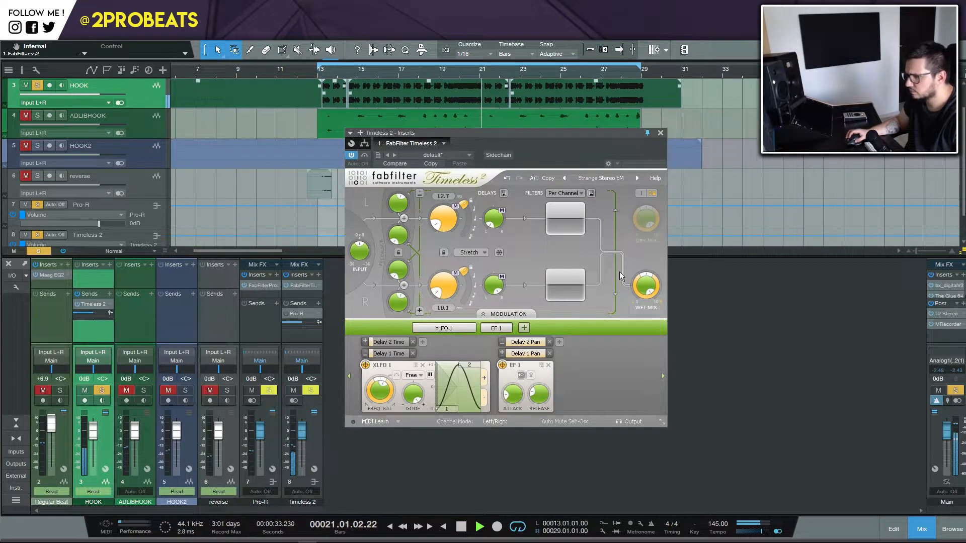
left_click(564, 179)
left_click(565, 180)
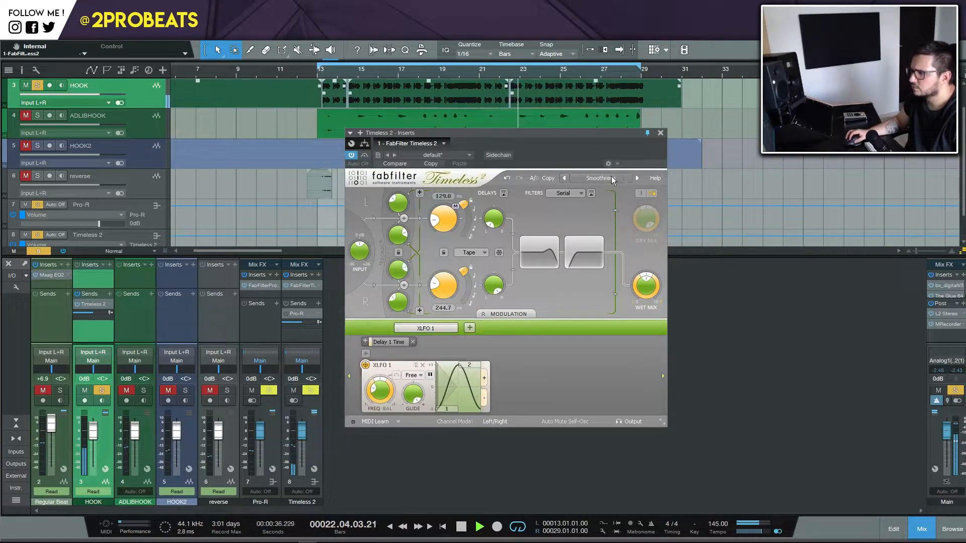
left_click(566, 177)
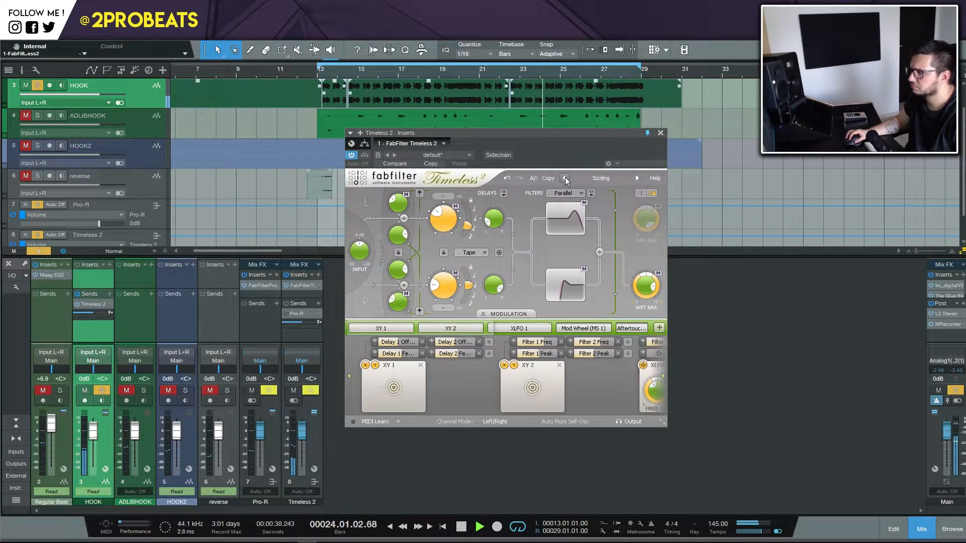
Step: Audition Arpeggio Fun 01 bM from the Sequence presets, and load Basic Stereo Delay from the Long presets
left_click(600, 178)
mouse_move(614, 329)
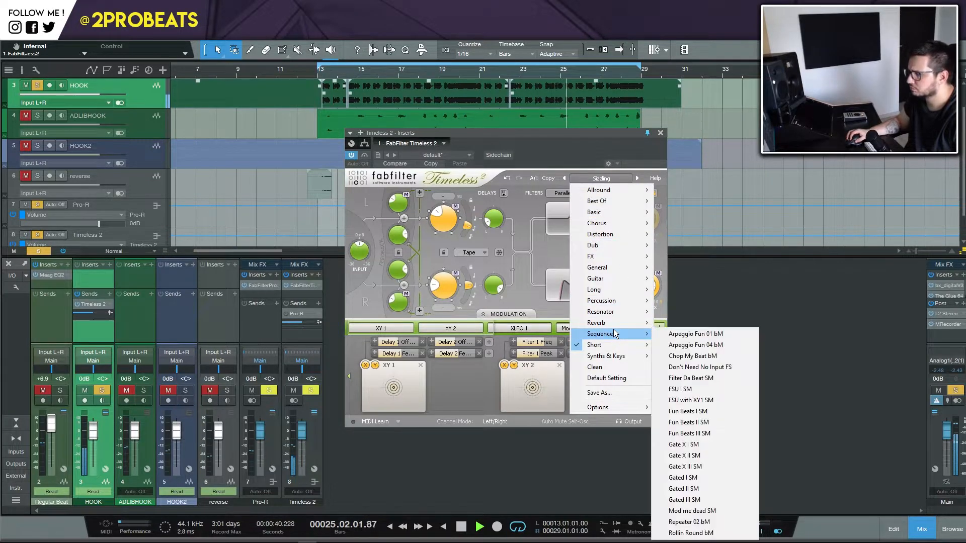
left_click(692, 334)
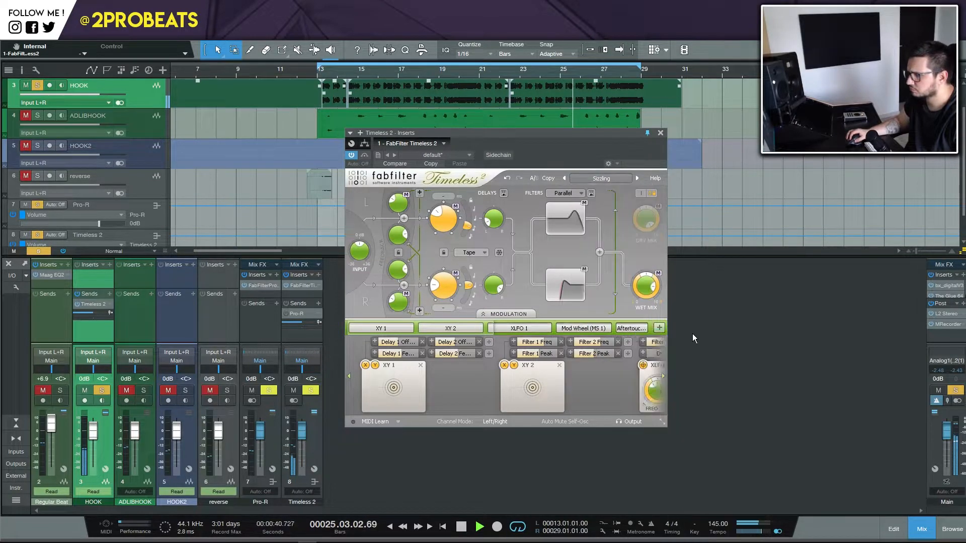
left_click(584, 178)
mouse_move(604, 290)
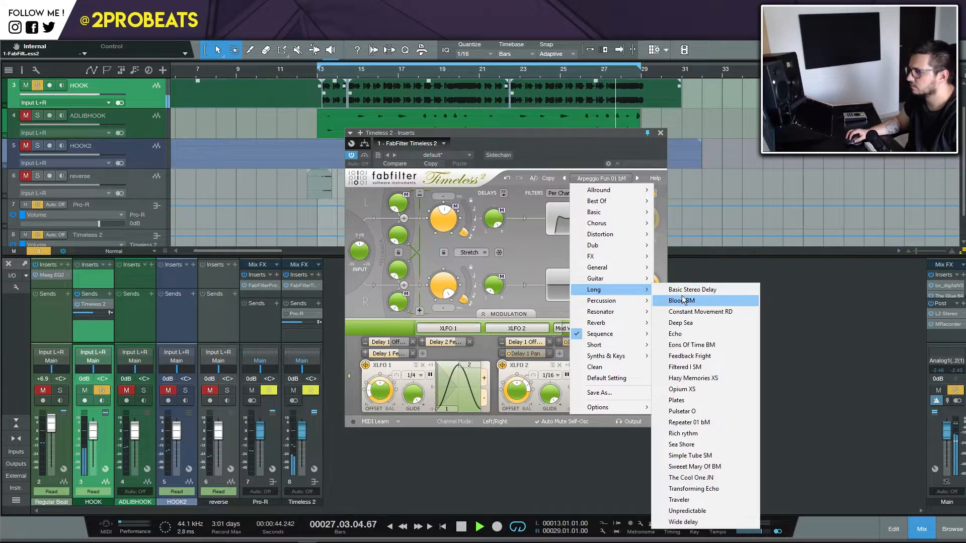
left_click(703, 294)
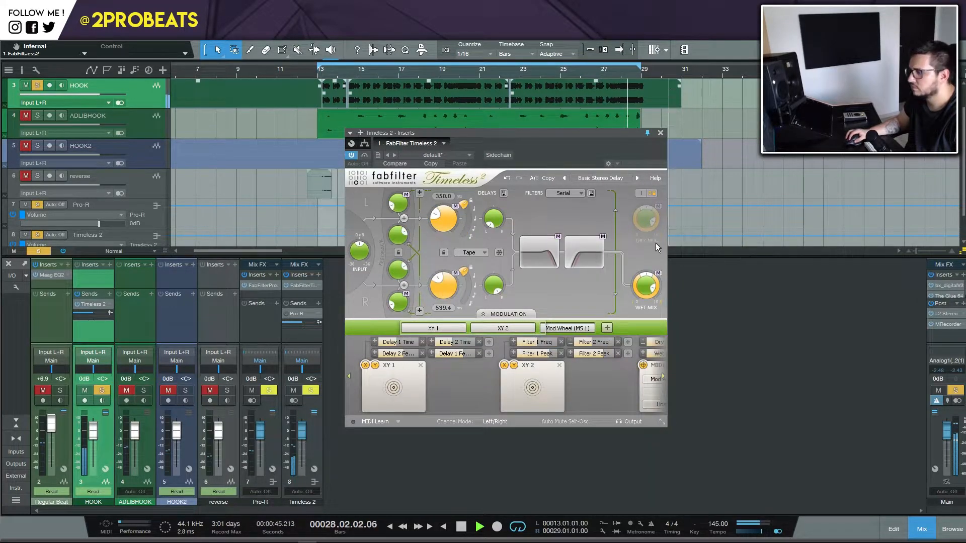
Step: Step back through the presets before Basic Stereo Delay, auditioning Where Streets Have and How Soon Is, Nah O on the hook
left_click(566, 179)
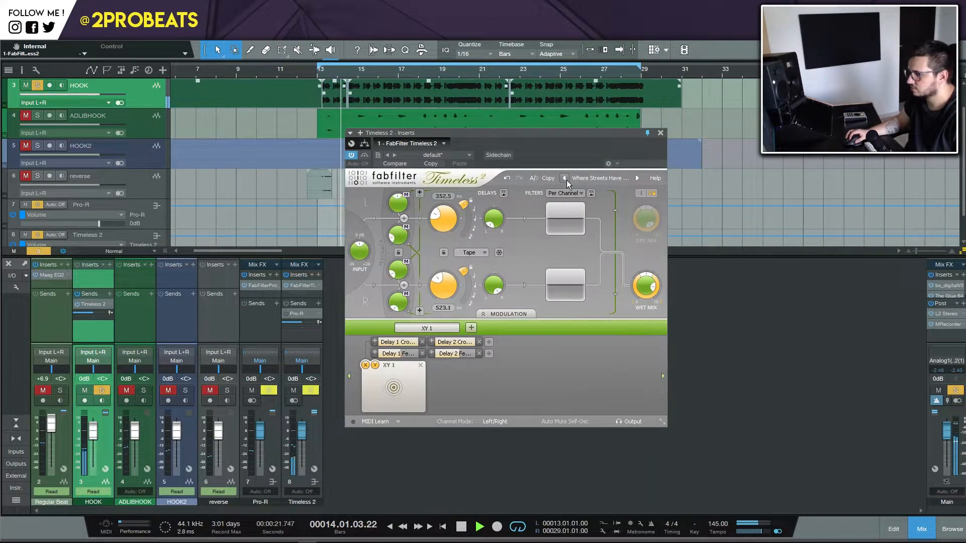
left_click(565, 179)
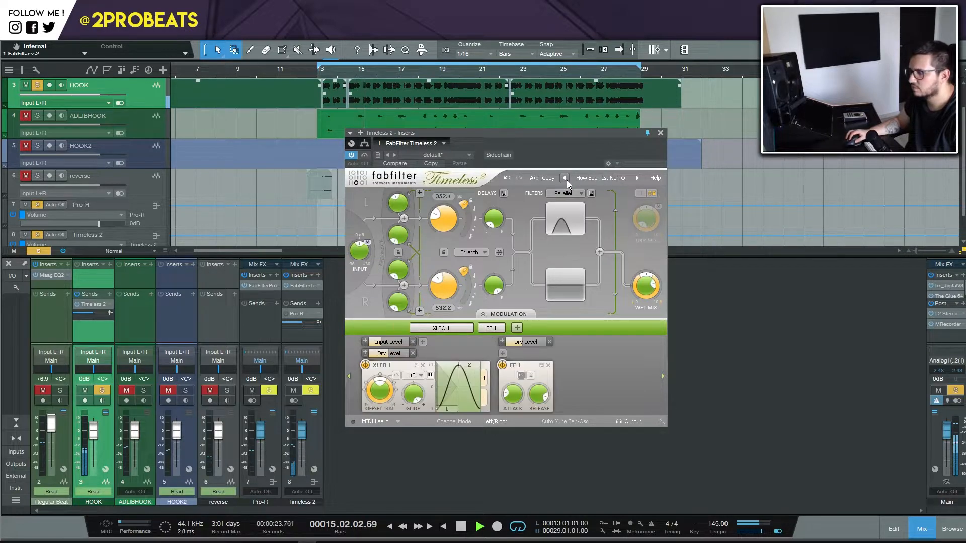
left_click(566, 179)
Step: Load Dubby 01 bM from the Dub presets and step forward through Dubby 05 bM to Dubby 06 bM during playback
left_click(588, 179)
mouse_move(611, 247)
left_click(674, 256)
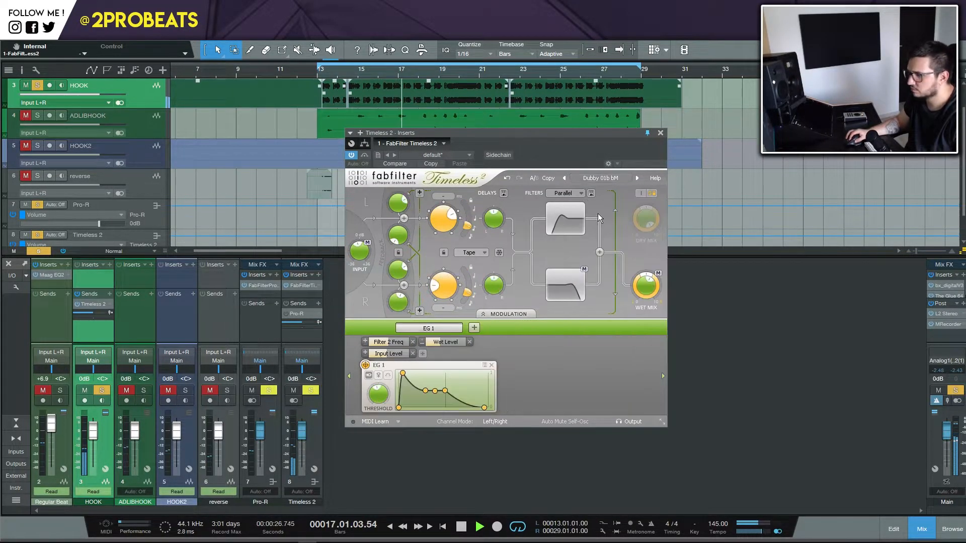
left_click(637, 179)
key("space")
key("space")
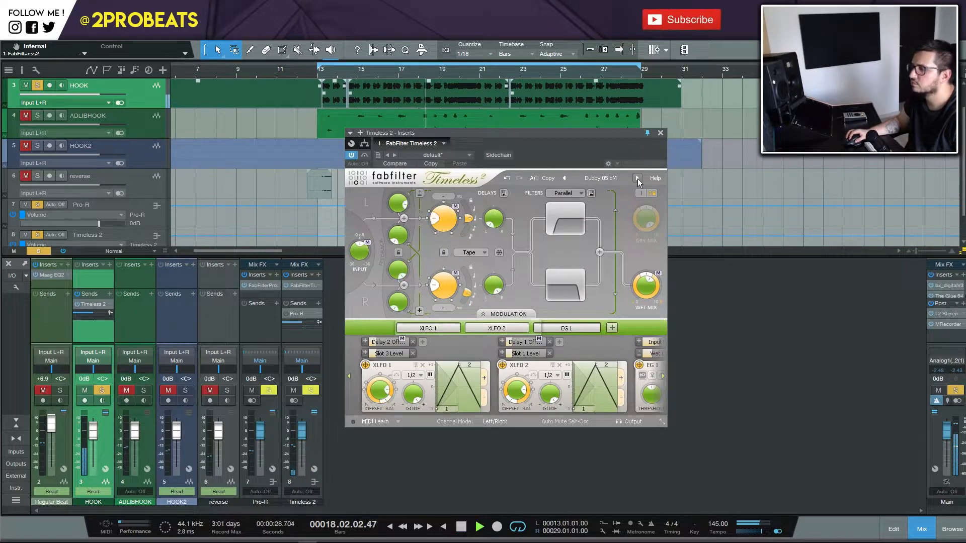
left_click(637, 178)
Step: Audition the Chorus presets Big Chorus O, CC Flanger DJM, Chorus Wah DJM and Deep and Tingly BM on the hook
left_click(618, 177)
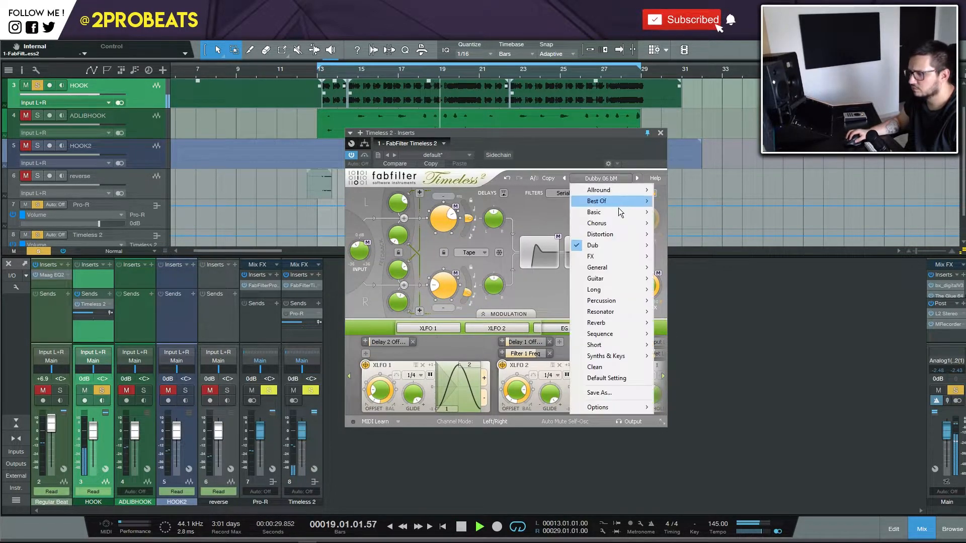
mouse_move(629, 220)
left_click(693, 220)
left_click(638, 179)
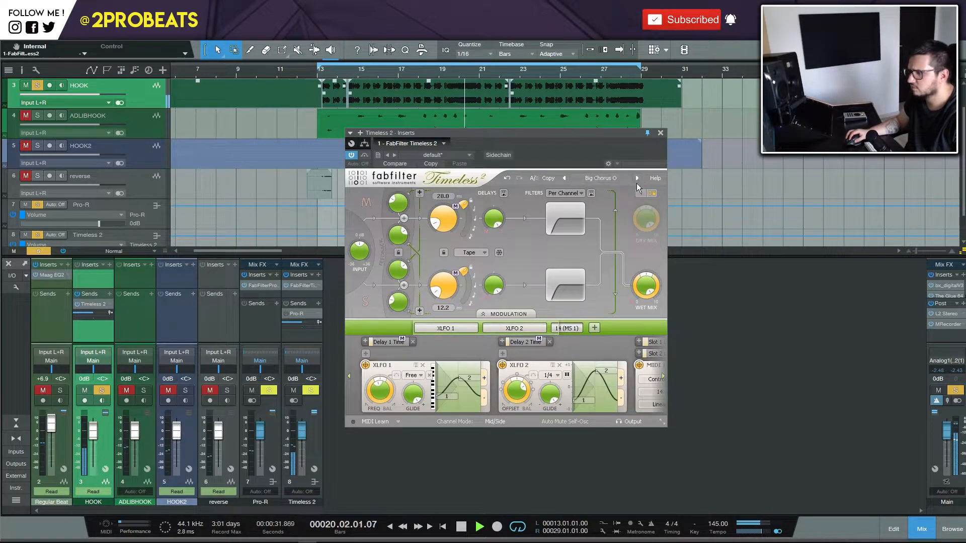
left_click(638, 178)
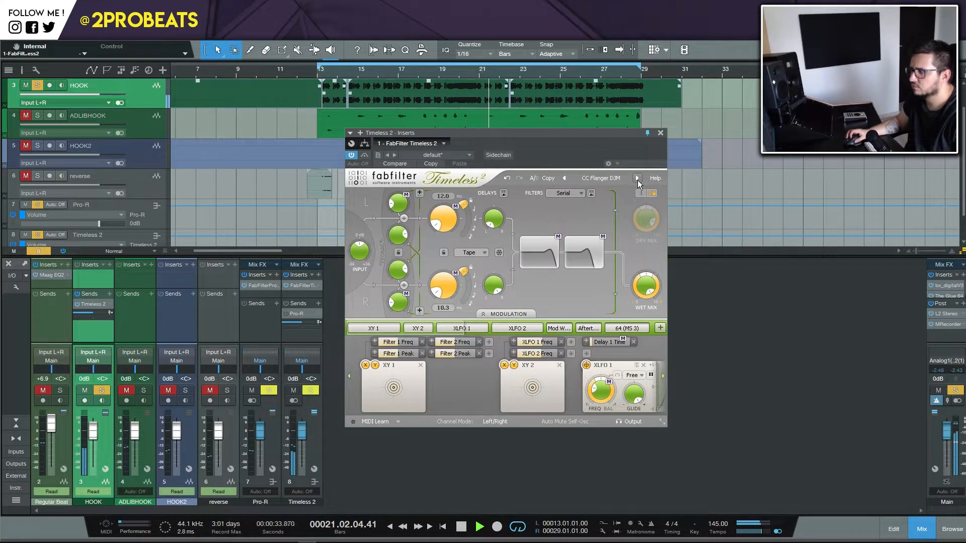
left_click(638, 179)
key("space")
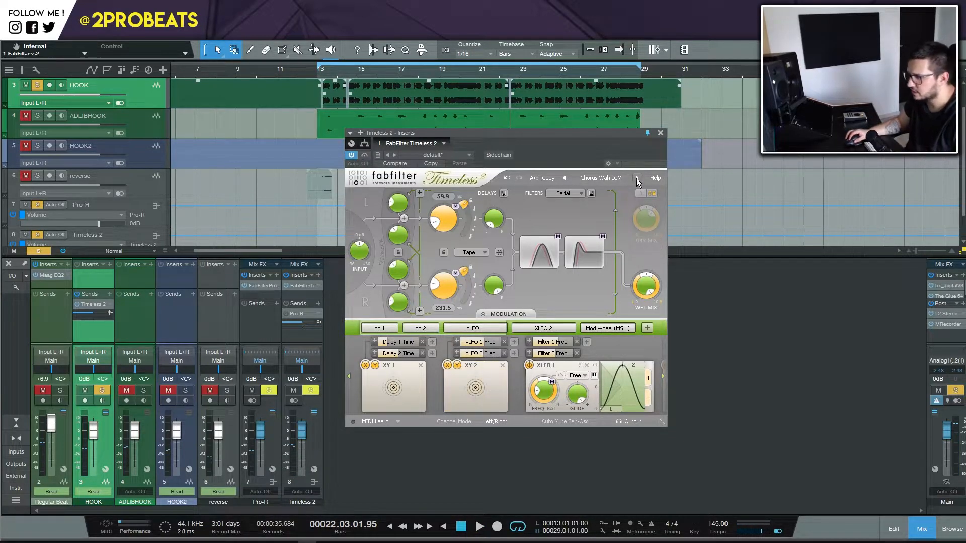
left_click(637, 178)
key("space")
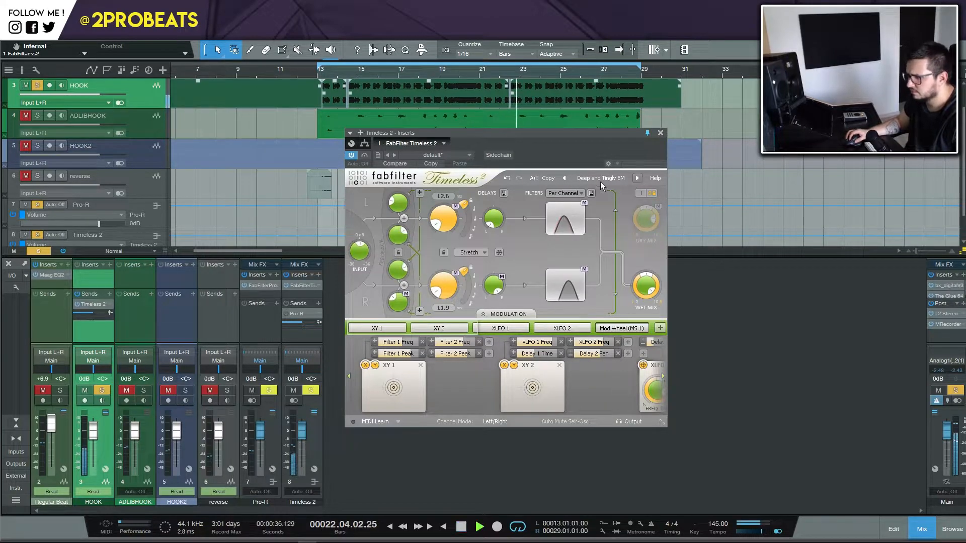
Step: Load Stereo Delay 3 from the Basic presets and step back to Stereo Delay 2 during playback
left_click(616, 179)
mouse_move(606, 214)
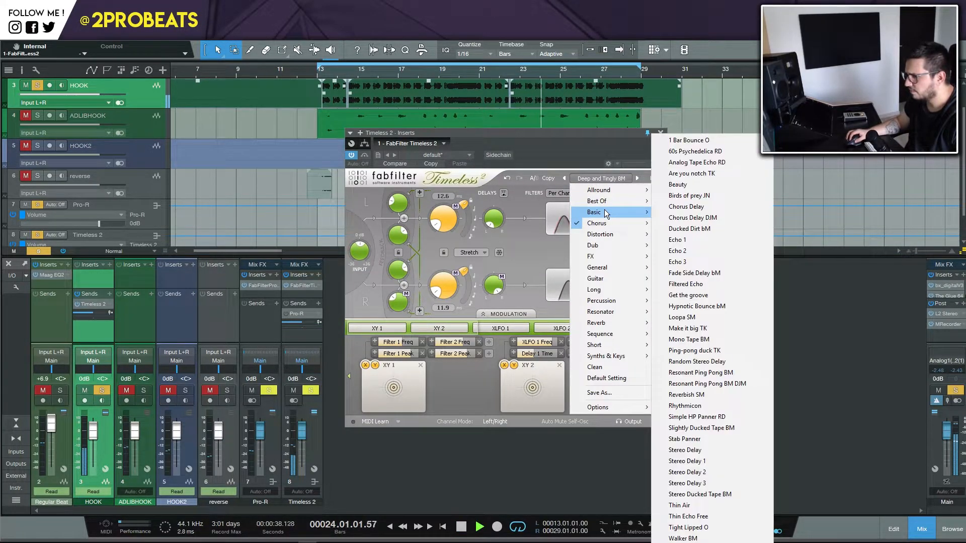
left_click(687, 483)
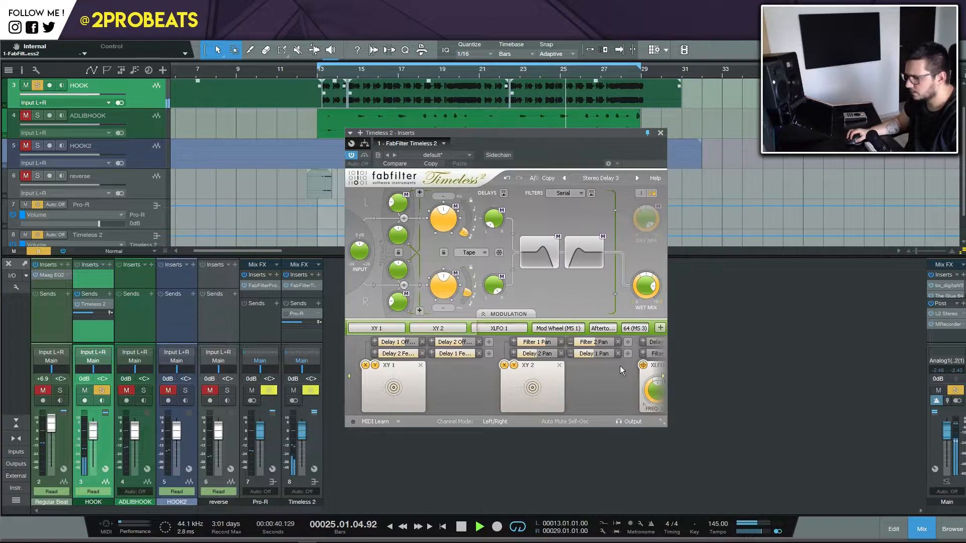
left_click(565, 179)
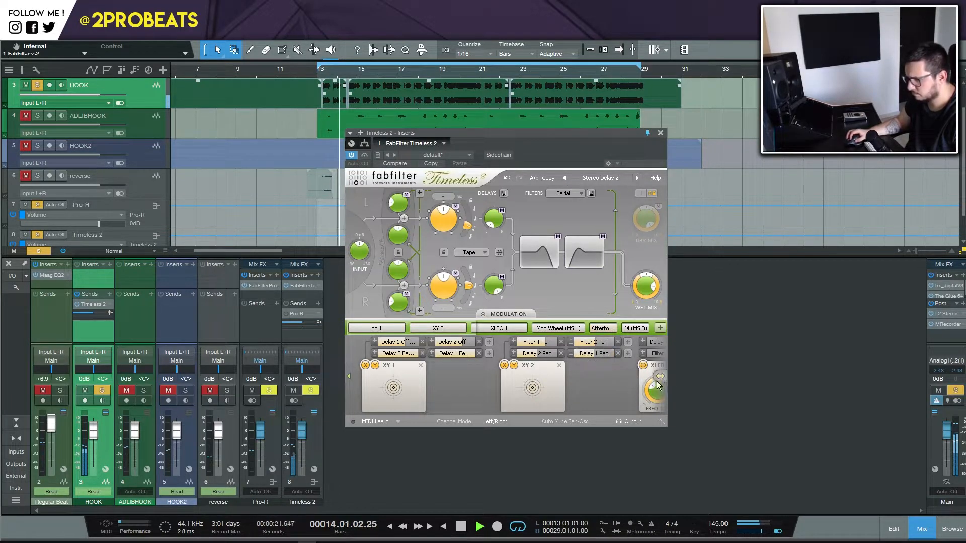
Step: Collapse the modulation section, lower the Wet Level to about -20.15 dB, stop playback and close Timeless 2
left_click(502, 313)
mouse_move(639, 307)
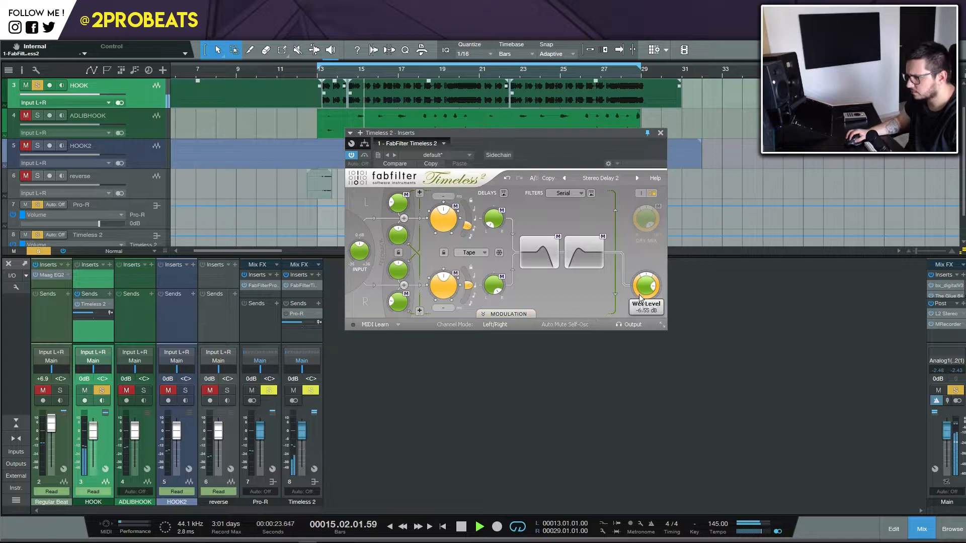
left_click_drag(635, 322, 630, 366)
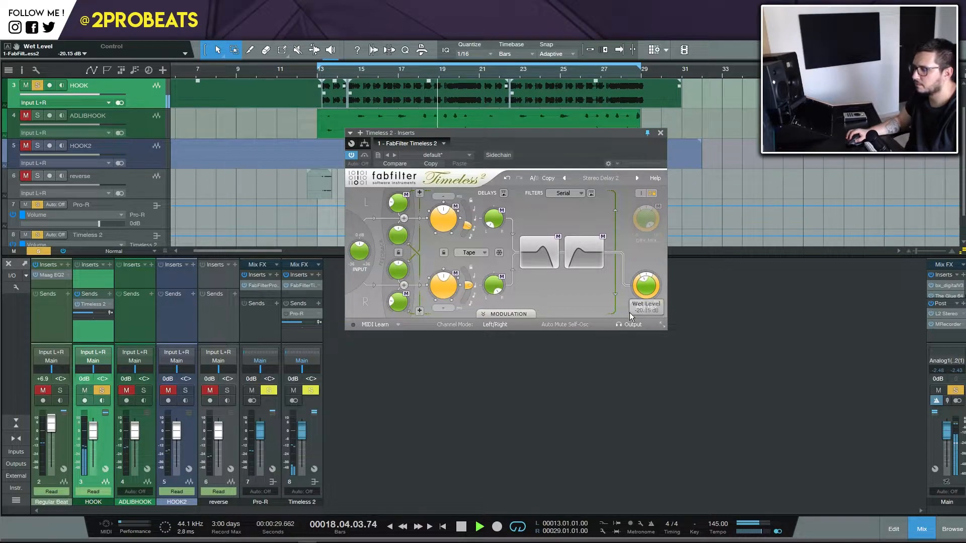
key("space")
key("Escape")
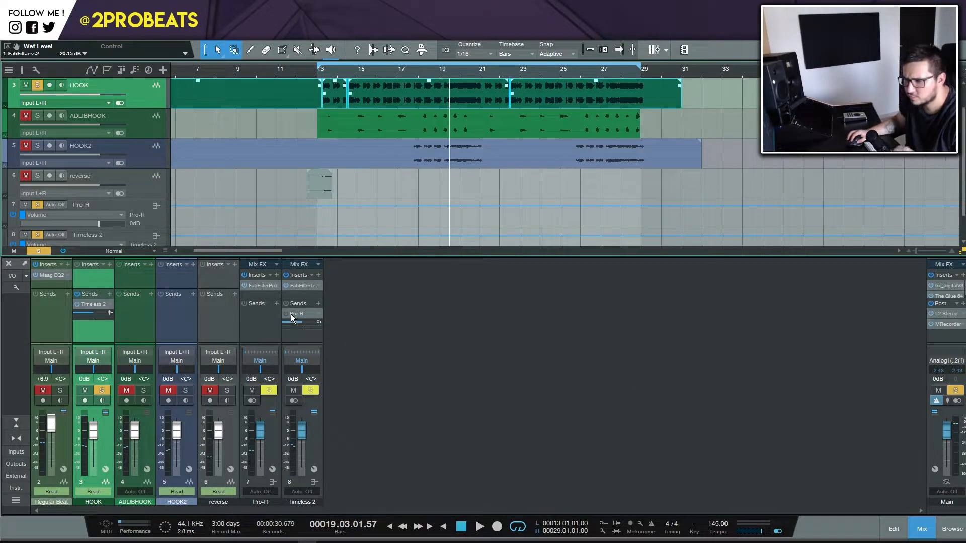
Step: Reload the Basic preset in the Pro-R reverb, and set Character to 100% and Distance to about 49.5%
left_click(260, 285)
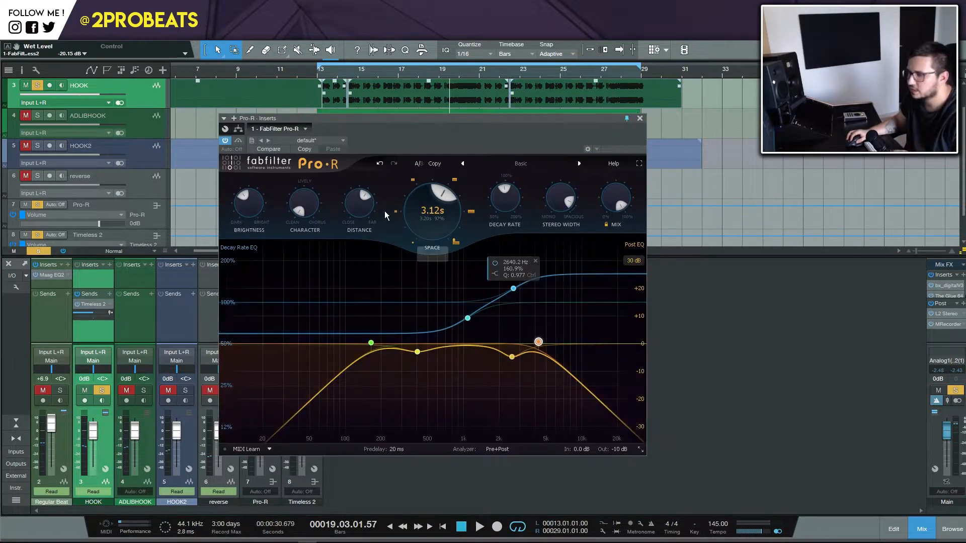
left_click(526, 165)
left_click(512, 264)
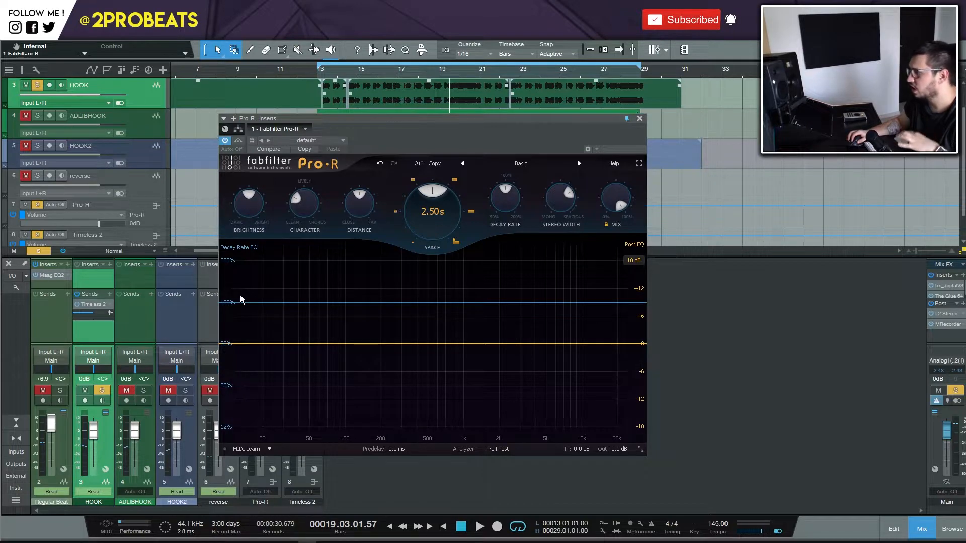
left_click_drag(304, 207, 331, 106)
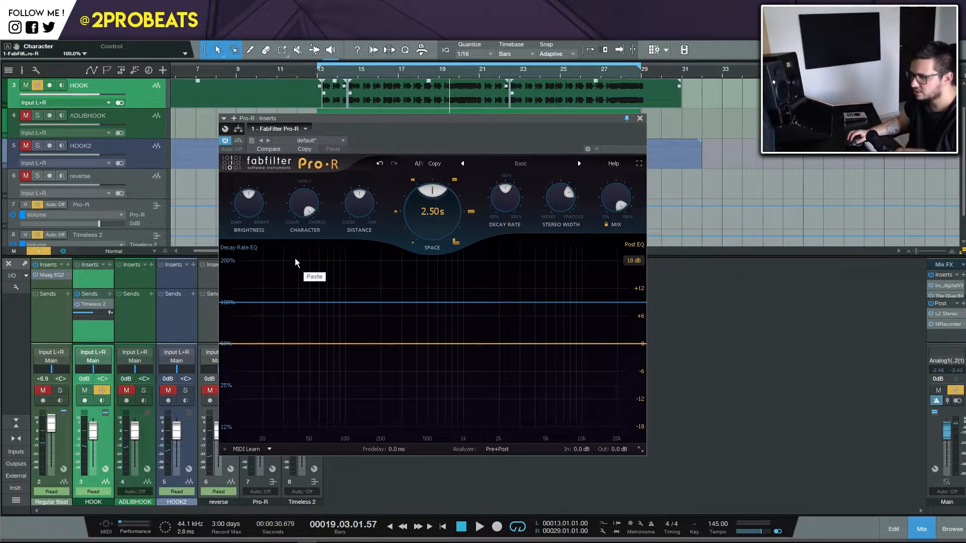
mouse_move(366, 222)
left_mouse_down()
mouse_move(367, 202)
mouse_move(362, 233)
left_mouse_up()
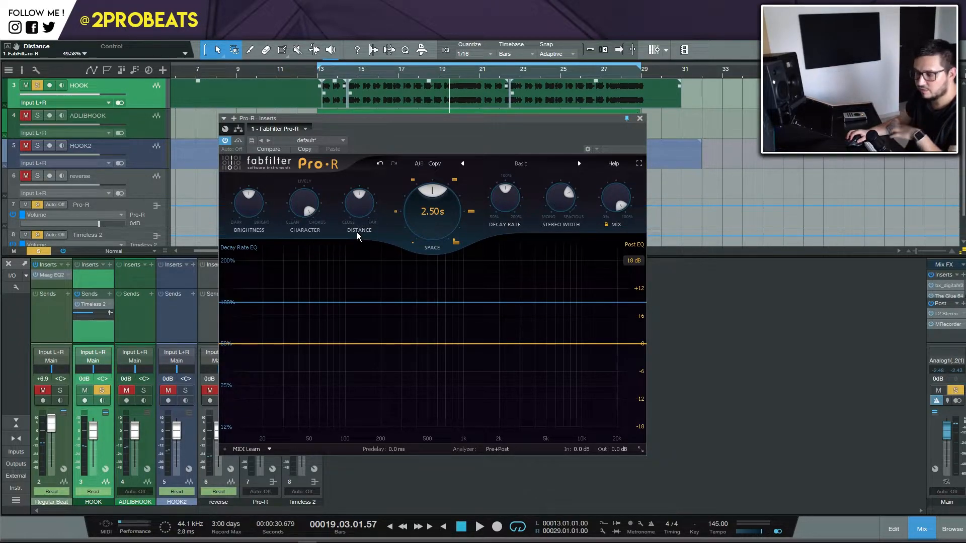
Step: Set the reverb's Space to about 1.85 s, Stereo Width to 120% and Mix to 100%
left_click_drag(413, 187, 415, 206)
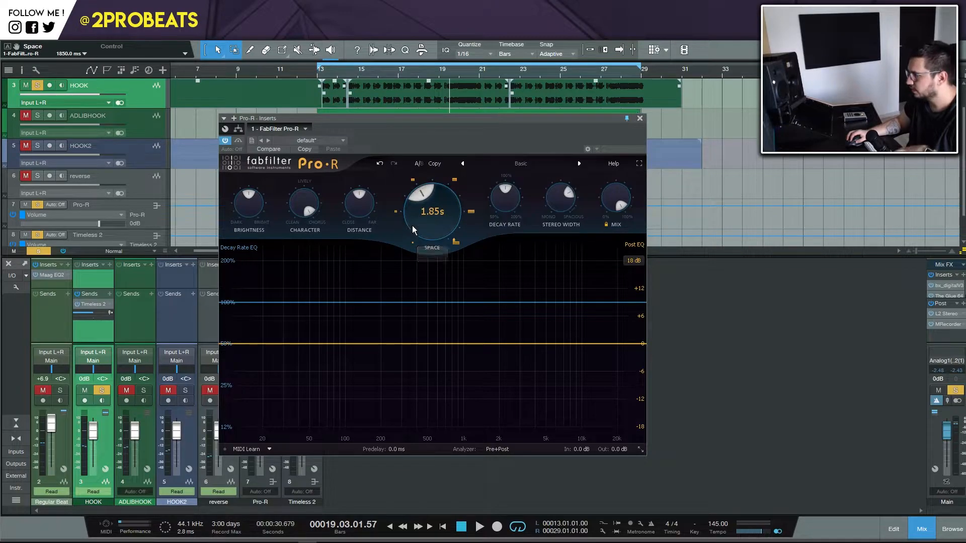
left_click_drag(555, 187, 560, 157)
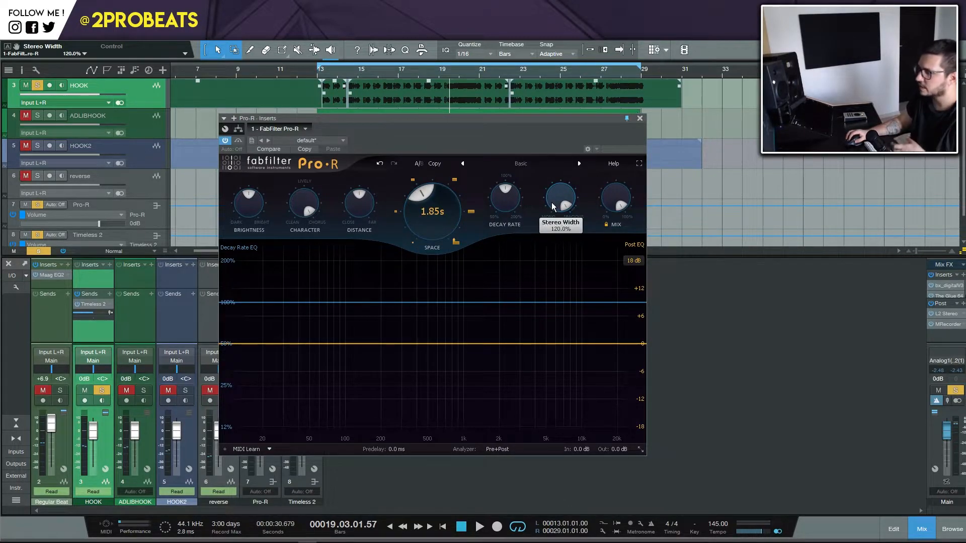
mouse_move(609, 191)
left_mouse_down()
mouse_move(596, 202)
mouse_move(597, 182)
left_mouse_up()
Step: Try syncing the reverb's predelay to 1/4 and turn the sync off again, leaving the predelay at 0 ms
mouse_move(395, 449)
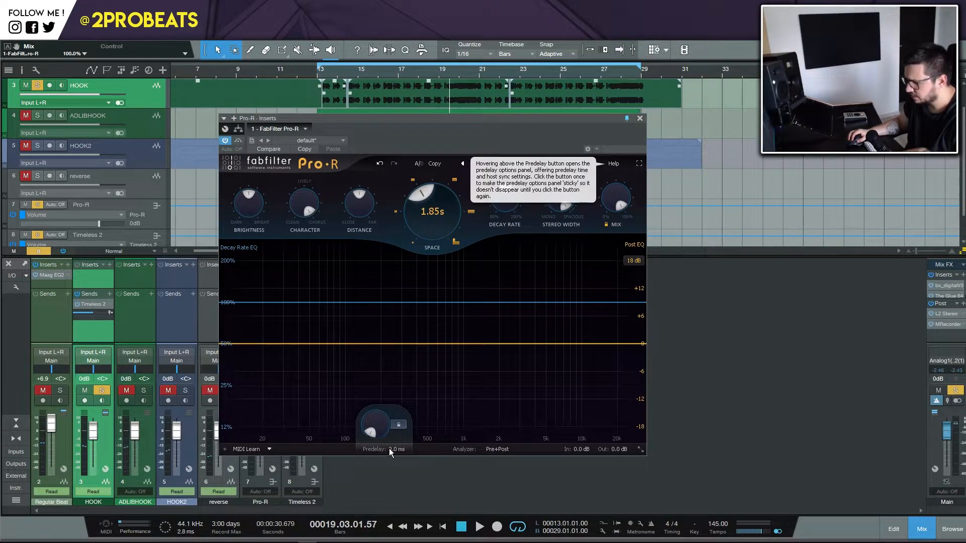
left_click(370, 418)
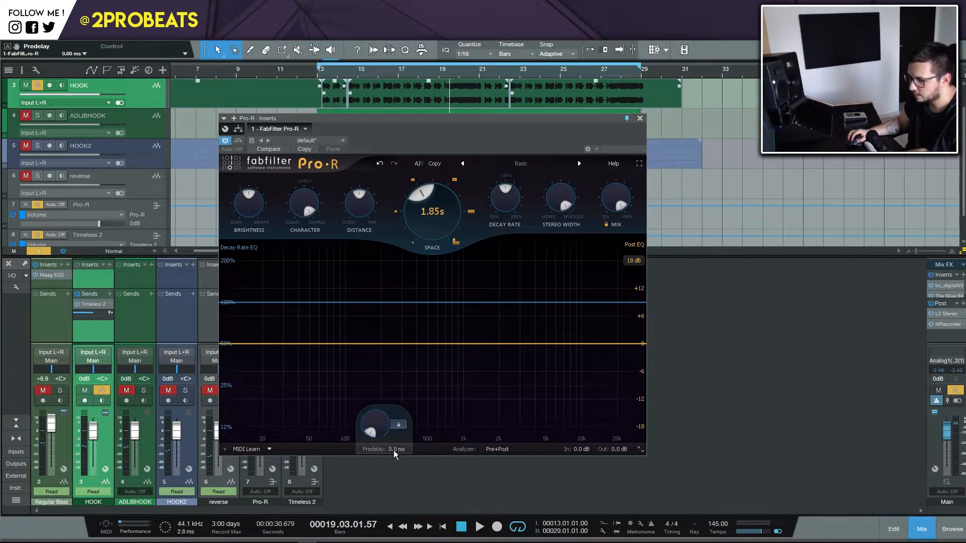
left_click(397, 424)
mouse_move(377, 449)
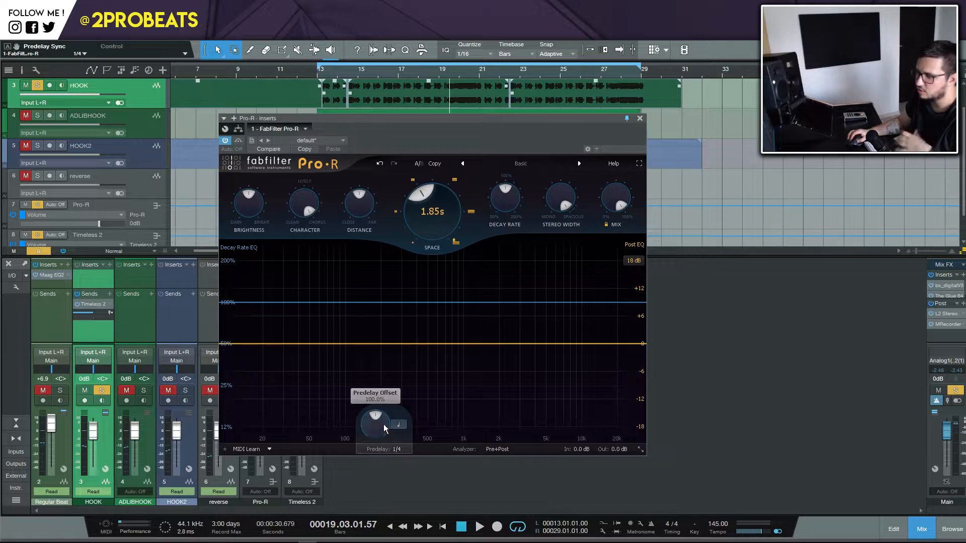
left_click(399, 424)
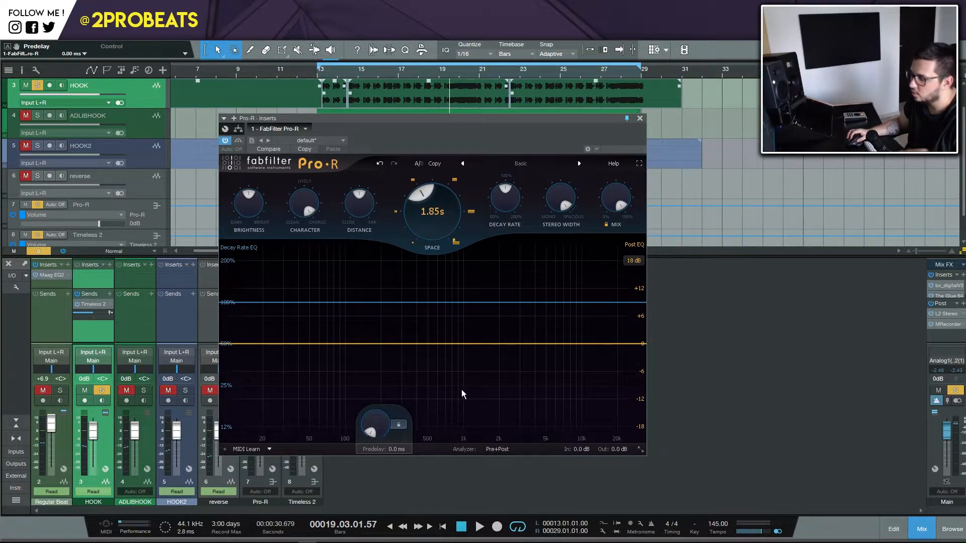
Step: Set the Pro-R analyzer to Reverb+Post, and during playback mute the HOOK channel's Timeless 2 send and add a Pro-R send
left_click(495, 449)
left_click(524, 484)
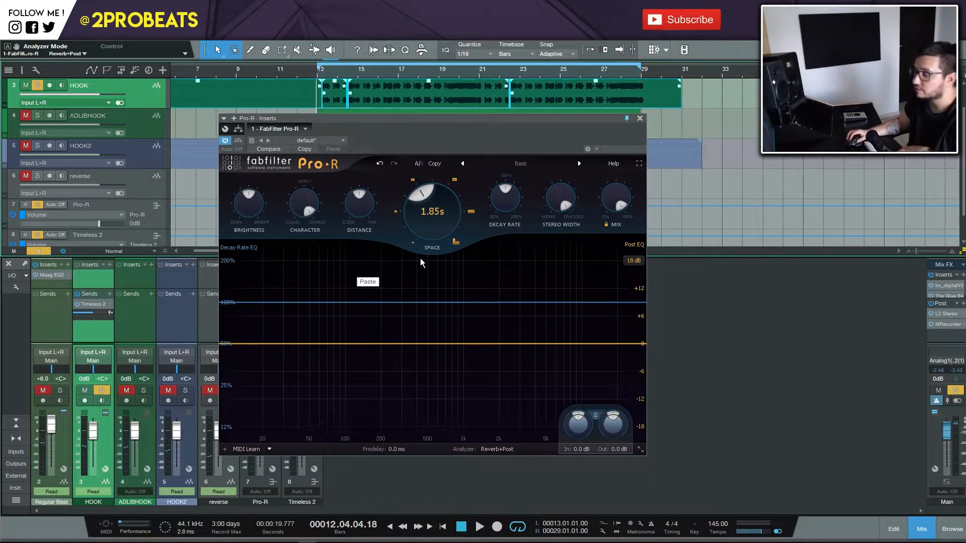
key("space")
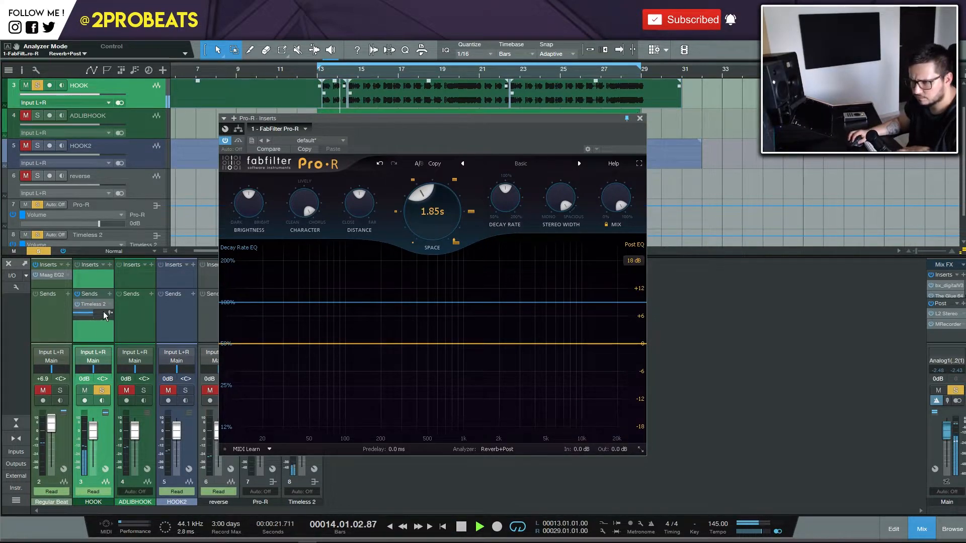
left_click(108, 295)
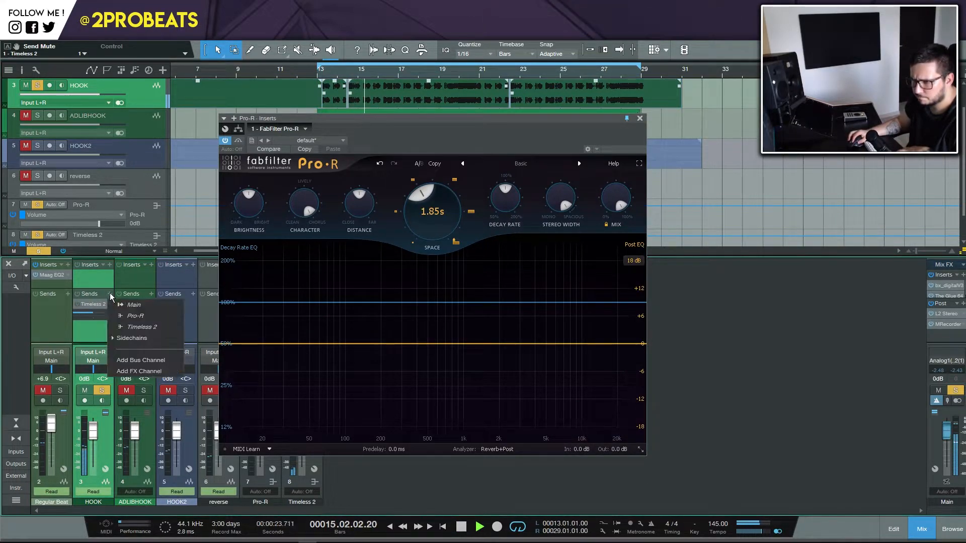
left_click(131, 319)
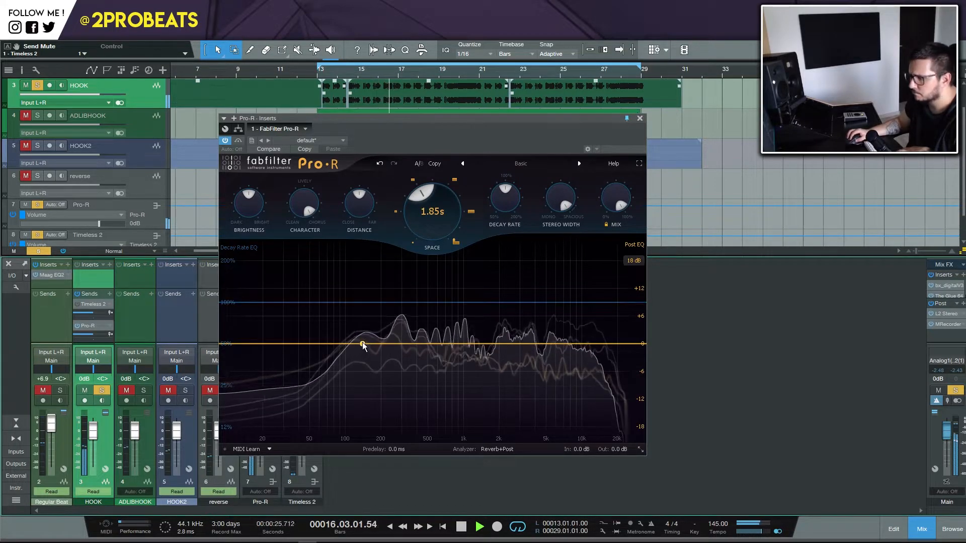
Step: Compare Space at 10 s and 0.75 s during playback, settle on about 2.82 s, and set Decay Rate to about 105.6%
left_click(455, 242)
key("space")
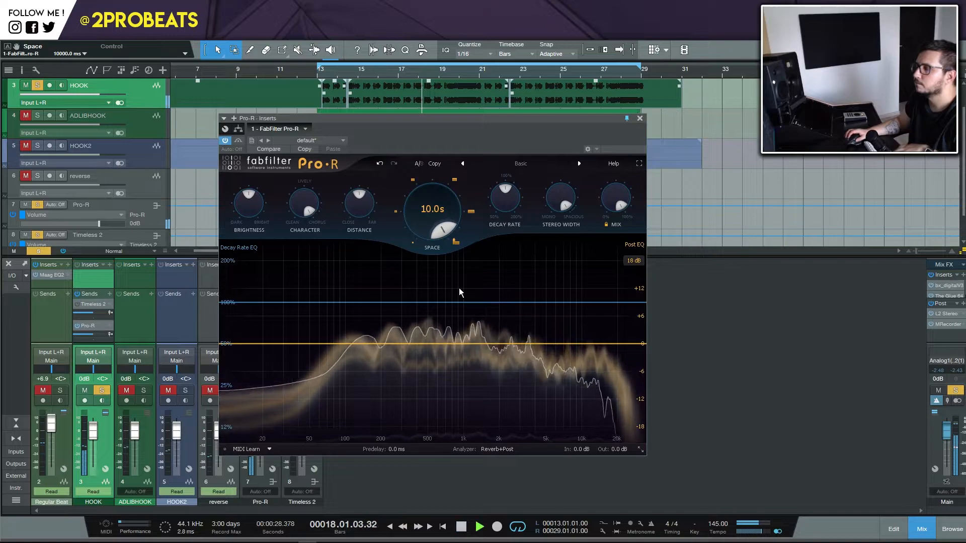
left_click_drag(467, 212, 413, 252)
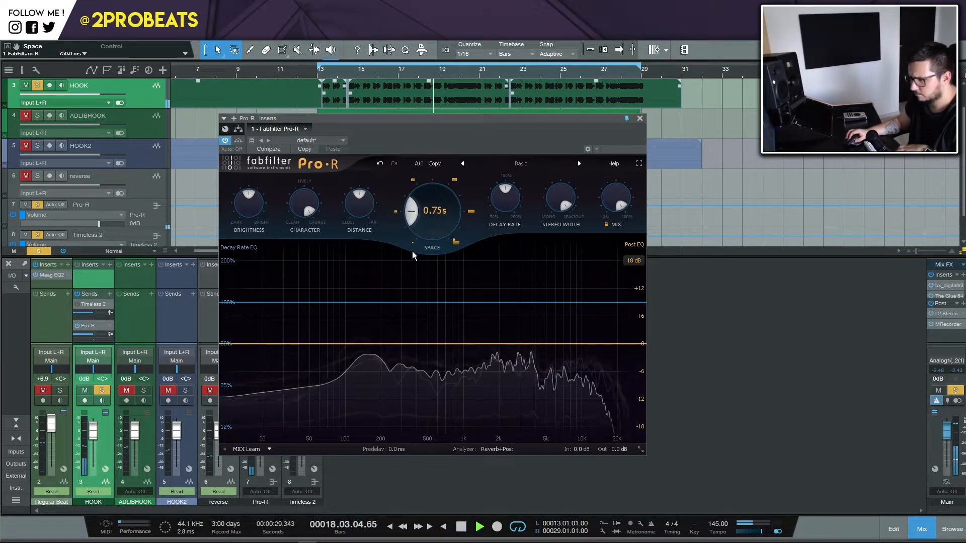
left_click_drag(407, 203, 437, 220)
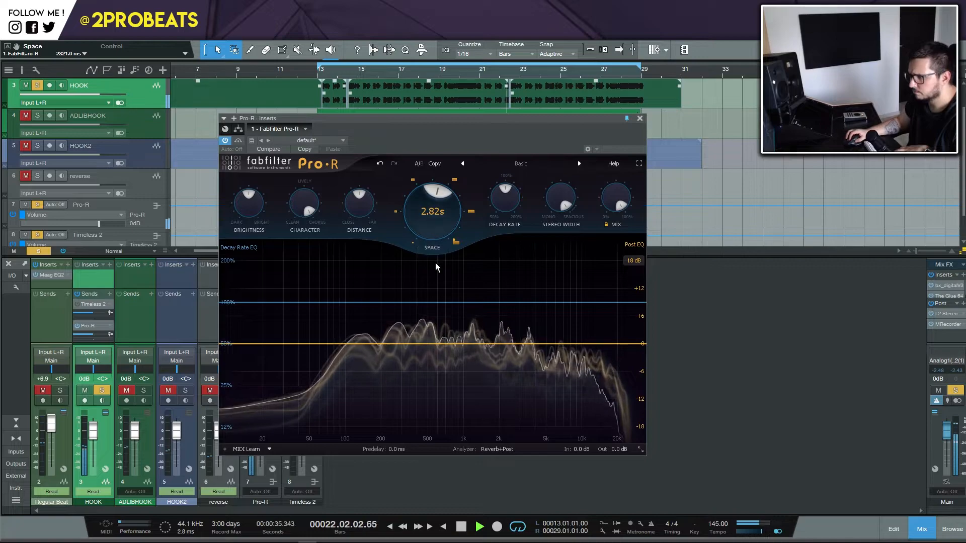
left_click_drag(504, 198, 485, 253)
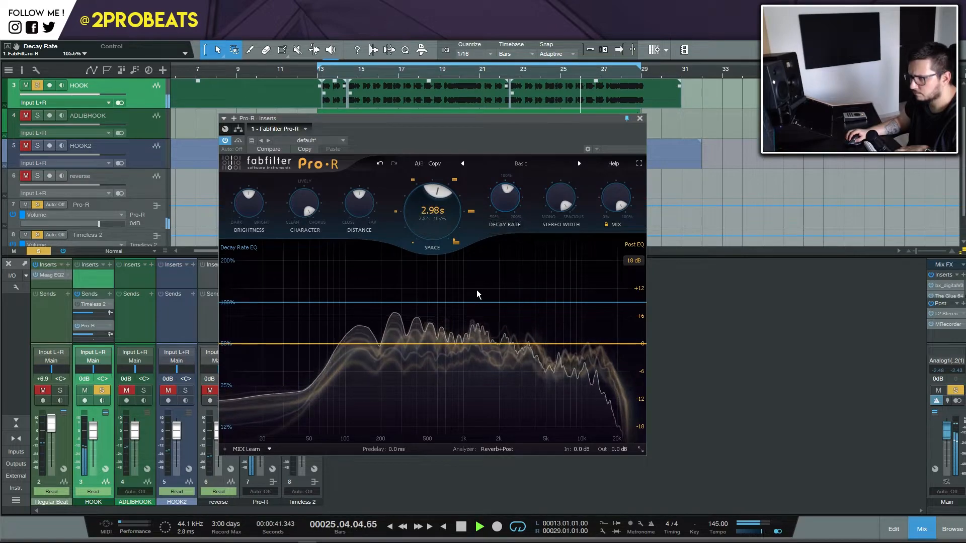
Step: Compare low and high Character settings on the hook, bring Character to about 26.9%, and stop playback
left_click_drag(298, 215, 298, 255)
left_click_drag(308, 210, 310, 167)
key("space")
key("space")
key("space")
left_click_drag(305, 205, 298, 284)
key("space")
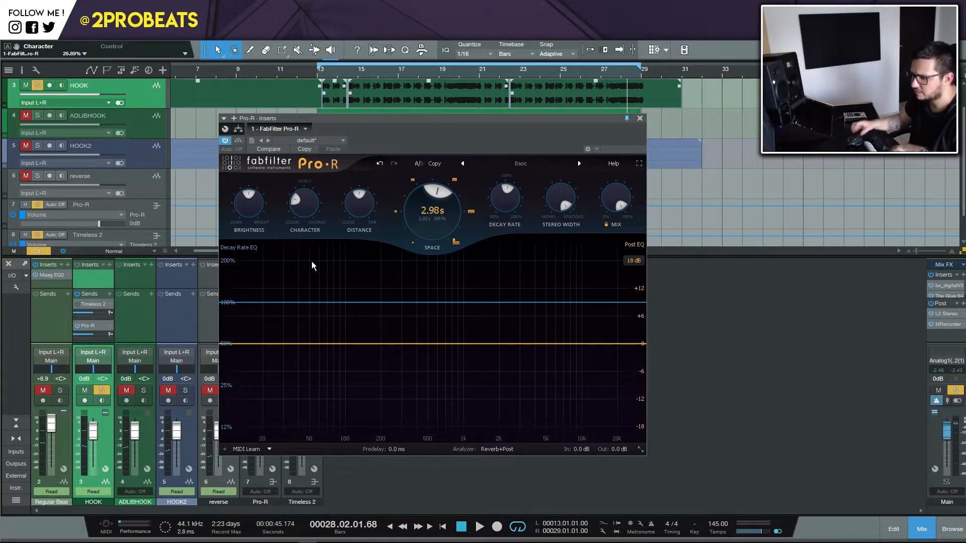
Step: Raise the reverb's Character again and set Distance to about 85.5% while auditioning the hook
key("space")
left_click_drag(310, 213, 363, 167)
key("space")
key("space")
key("space")
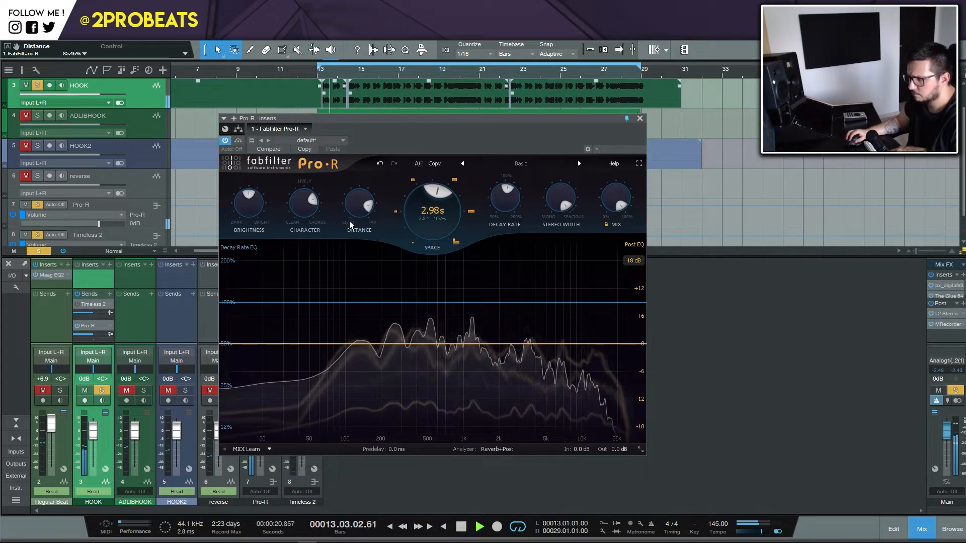
Step: Lower the reverb's Brightness, bring Space to about 2.47 s while listening, and stop playback
left_click_drag(245, 210, 213, 272)
left_click_drag(412, 220, 428, 208)
key("space")
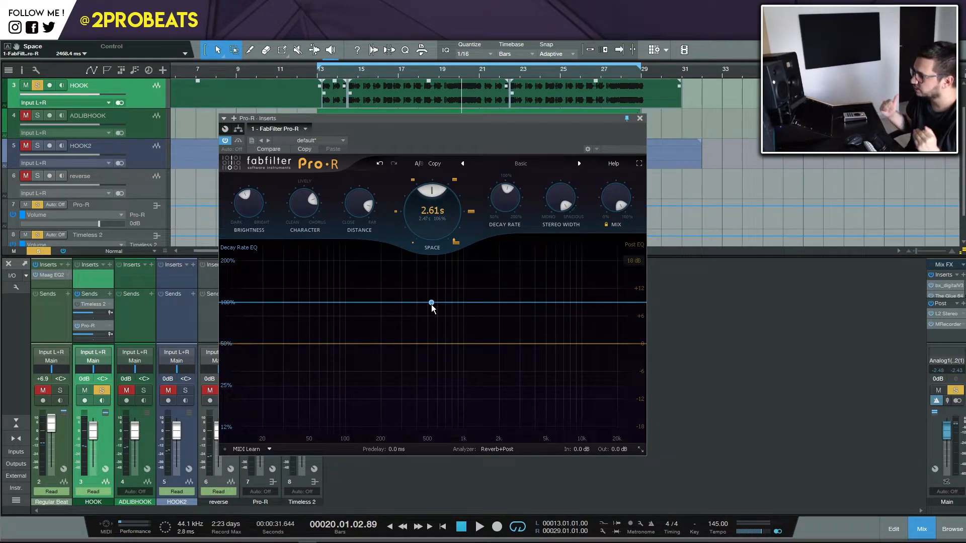
Step: Add a Decay Rate EQ band, shape it as a high-shelf cut near 2 kHz, and raise Space to about 3.96 s
left_click_drag(432, 303, 528, 302)
right_click(531, 304)
left_click_drag(528, 304, 533, 318)
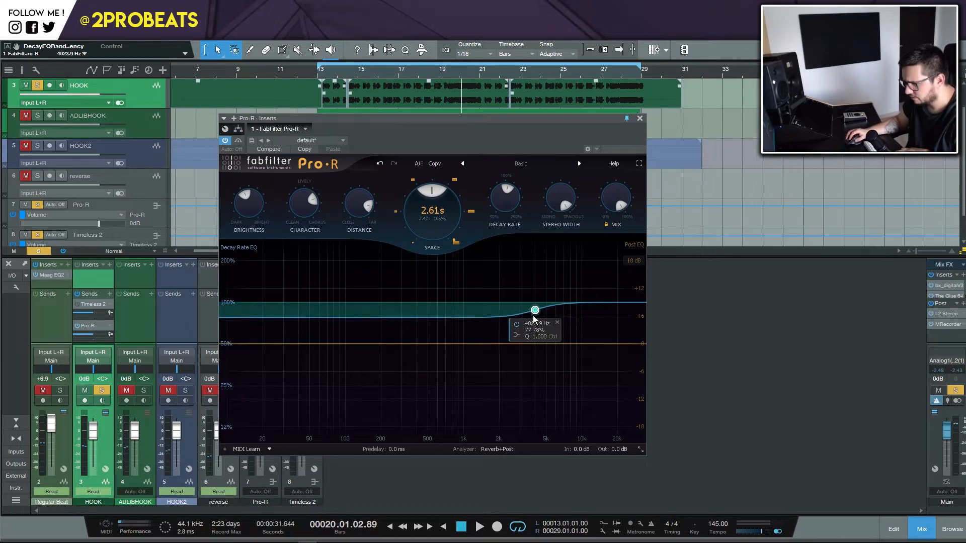
right_click(536, 313)
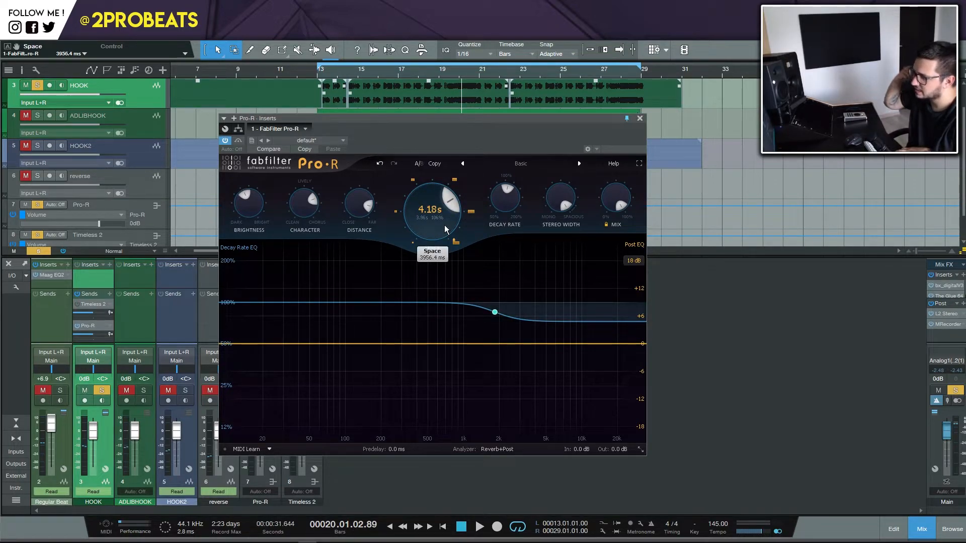
Step: Compare cutting and boosting the high decay shelf during playback, and settle on a cut to about 50% around 2 kHz
key("space")
left_click_drag(494, 312, 493, 334)
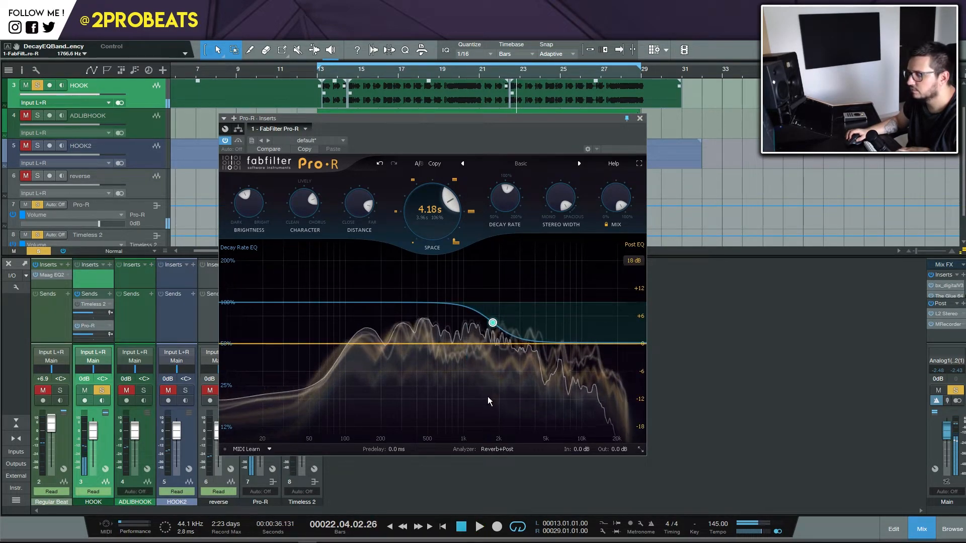
left_click_drag(492, 323, 486, 282)
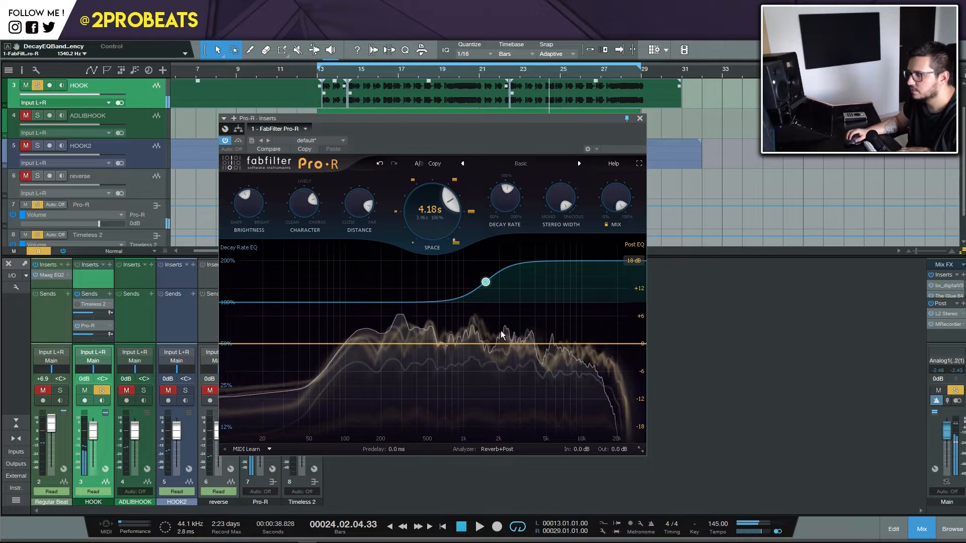
left_click_drag(485, 282, 501, 326)
Step: Add a Decay Rate EQ dip near 300 Hz and reduce Space to about 3.37 s
left_click_drag(405, 309, 399, 334)
left_click_drag(423, 233, 422, 251)
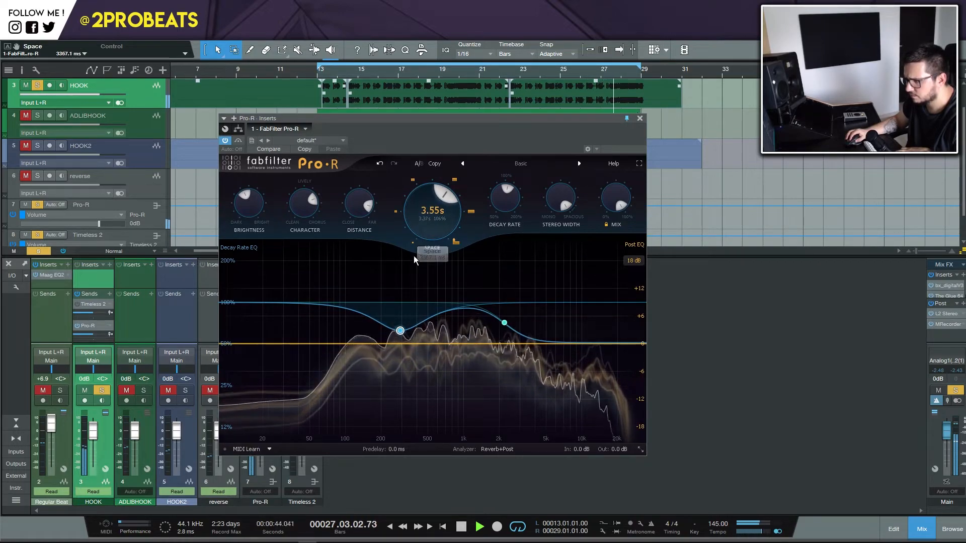
Step: Shape the reverb's Post EQ with a low cut just above 100 Hz and gentle dips near 1 kHz and 5.5 kHz
left_click_drag(229, 346, 352, 350)
key("space")
left_click(348, 333)
left_click(351, 368)
left_click_drag(451, 327, 467, 361)
left_click_drag(539, 349, 552, 364)
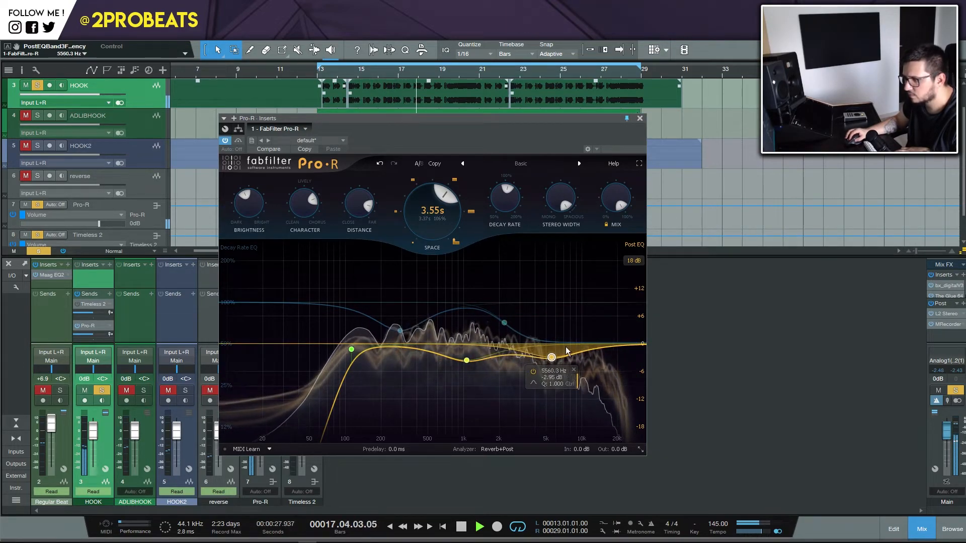
Step: Set Pro-R's output level to -10 dB, re-enable the HOOK channel's Timeless 2 send, and close the reverb window
left_click_drag(611, 431, 607, 474)
double_click(613, 428)
type("-10")
key("Return")
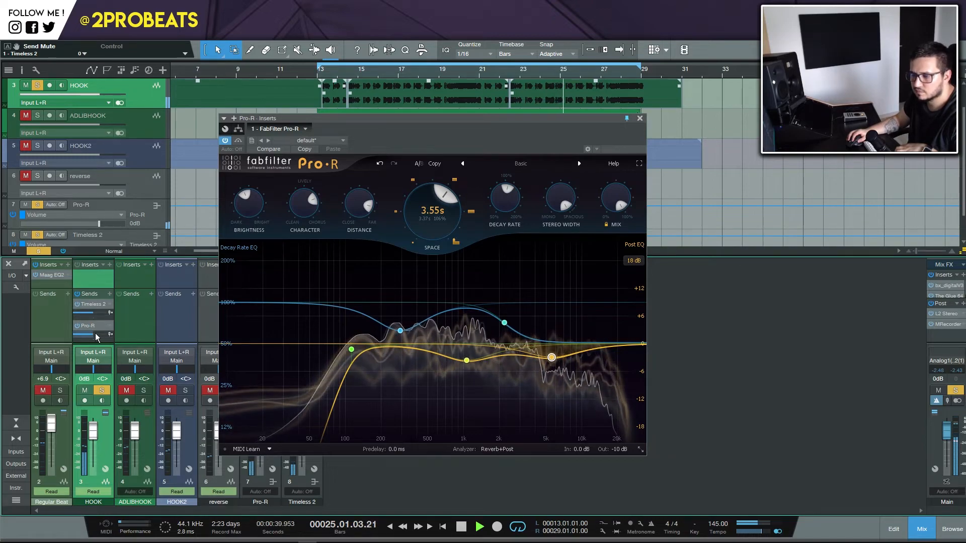
left_click(640, 119)
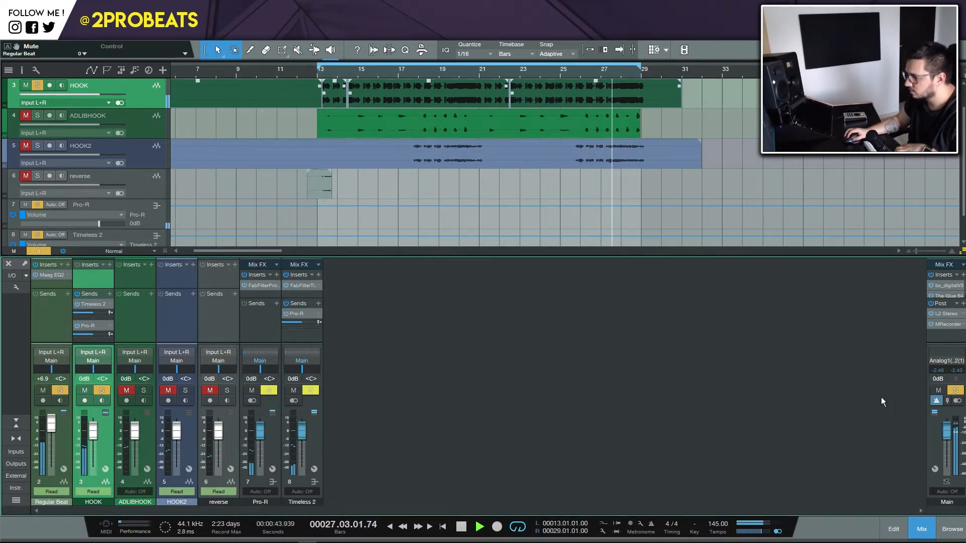
Step: Copy the HOOK channel's Timeless 2 and Pro-R sends to both the ADLIBHOOK and HOOK2 channels
left_click(125, 318)
left_click(183, 323, "shift")
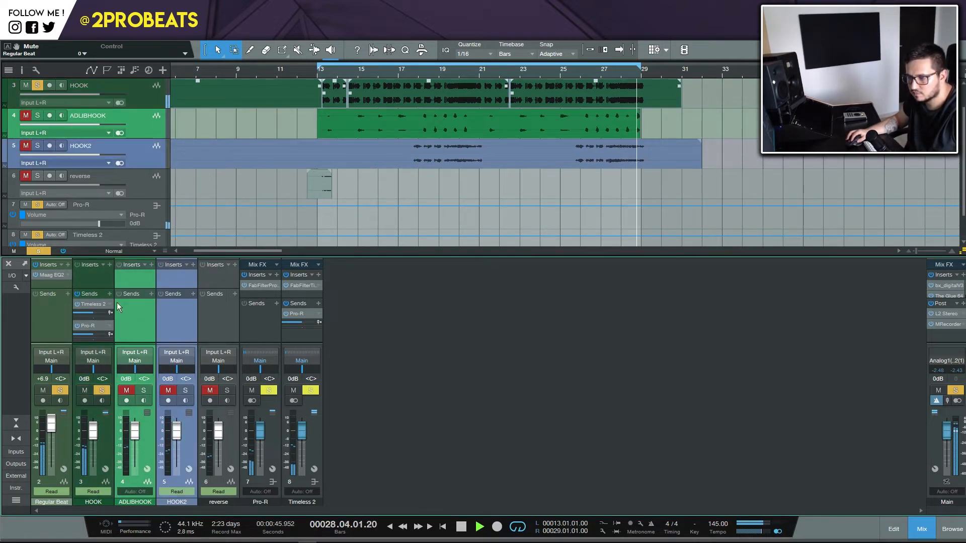
left_click_drag(92, 304, 130, 331)
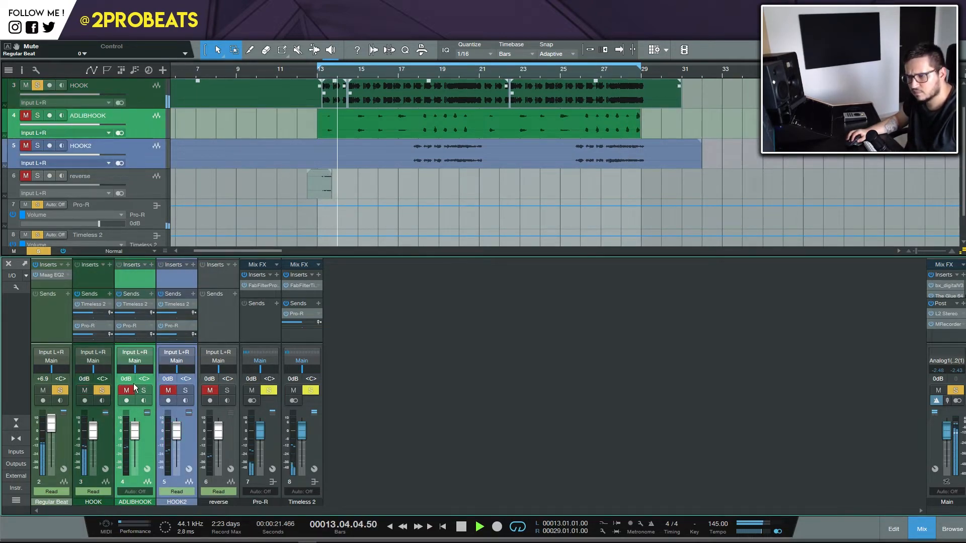
Step: Unmute the ADLIBHOOK and HOOK2 channels and clear the active solos across the mix
left_click(126, 392)
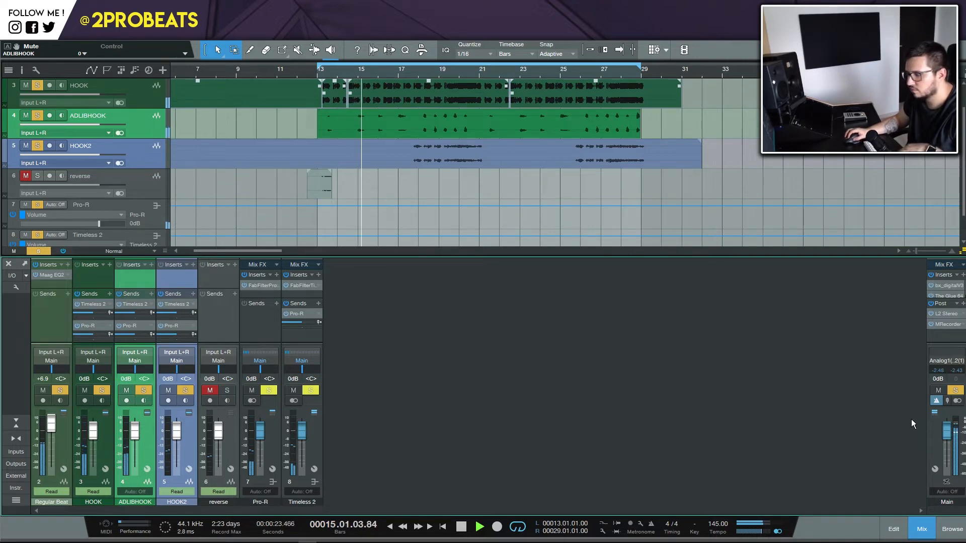
left_click(956, 392)
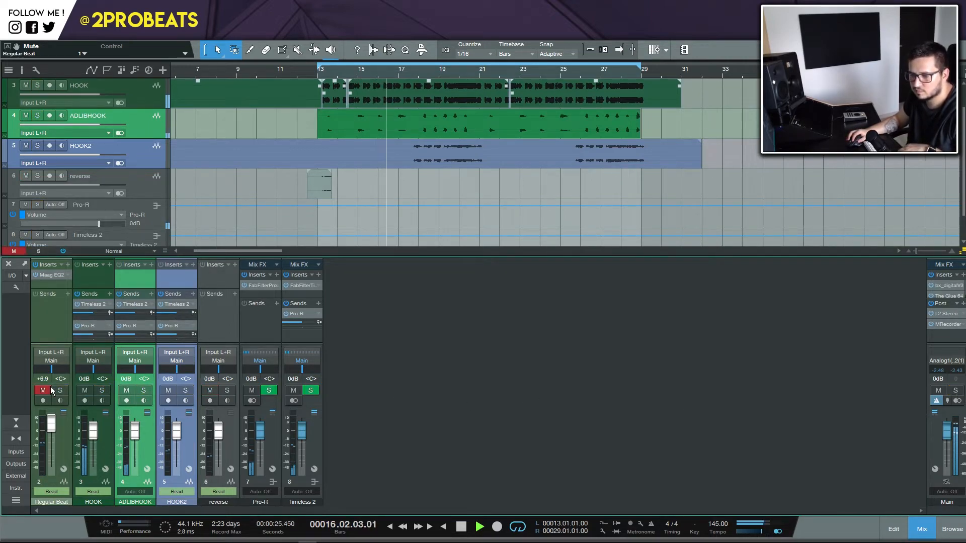
Step: Solo HOOK2 to adjust its Pro-R send level, return to the full mix, and stop playback
left_click(185, 391)
left_click_drag(178, 334, 193, 334)
left_click(184, 391)
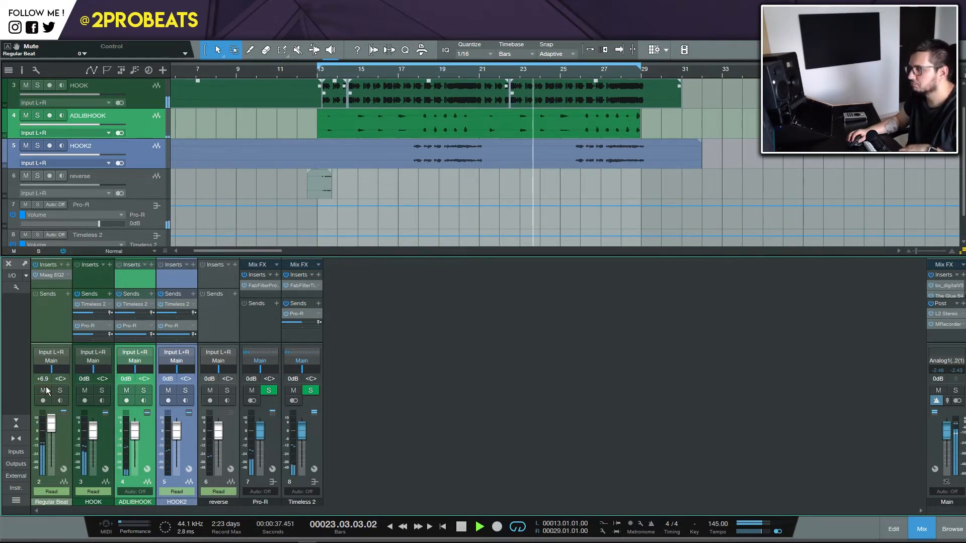
key("space")
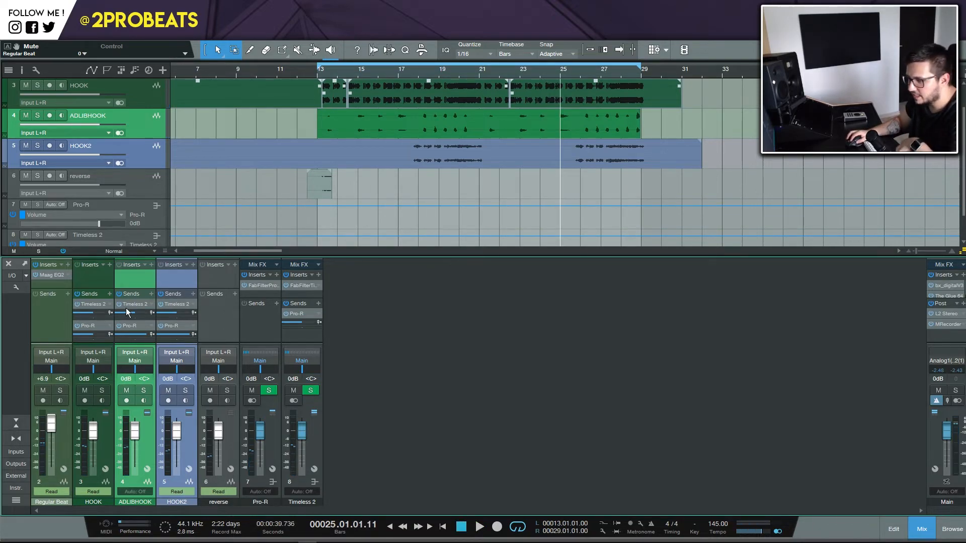
Step: Open the Timeless 2 and Pro-R plug-in windows from the ADLIBHOOK sends and arrange them side by side
double_click(127, 305)
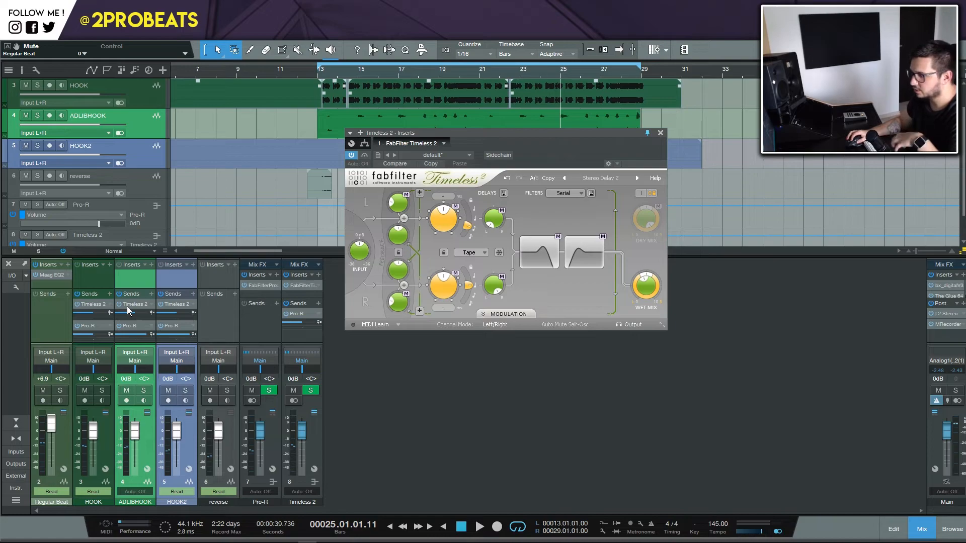
double_click(144, 327)
left_click_drag(560, 117, 454, 145)
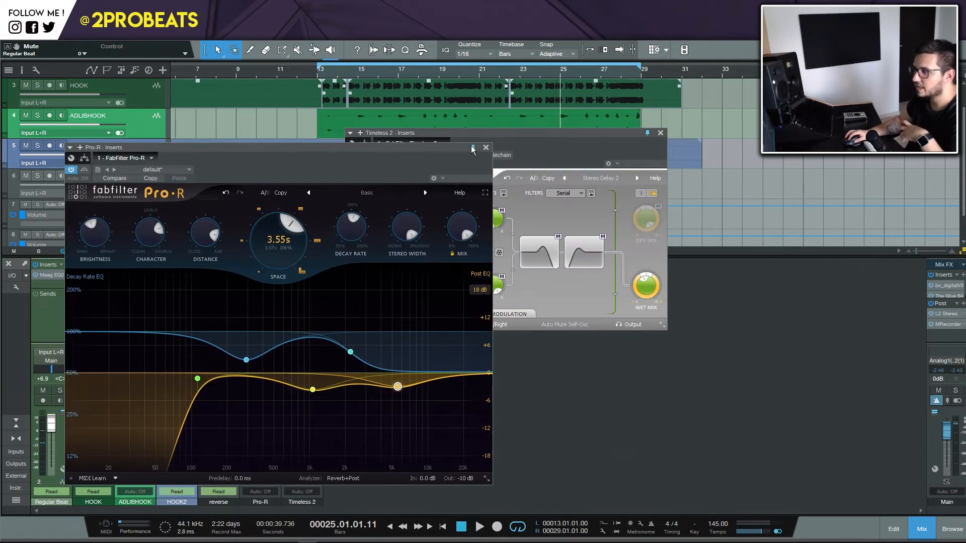
left_click_drag(578, 134, 749, 178)
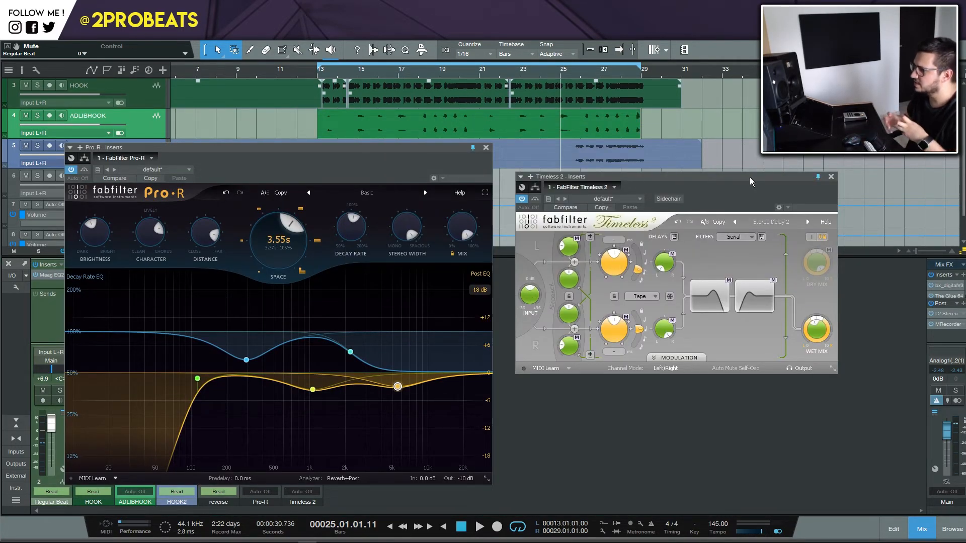